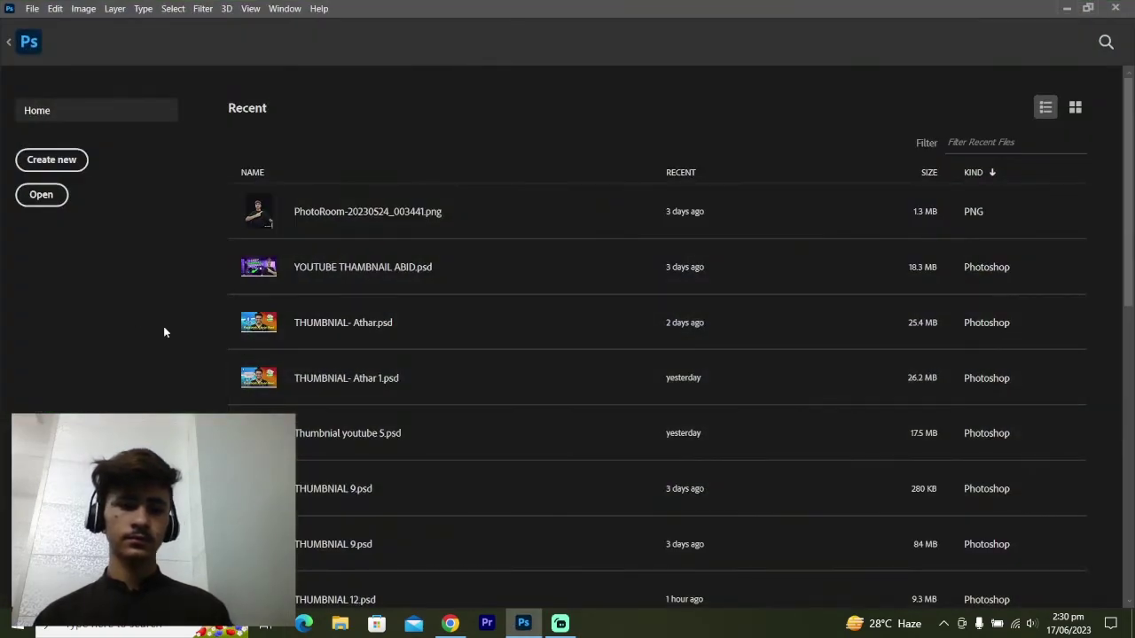
- Create a new document with width 800 px, height 800 px and resolution 300 pixels/inch
{"action": "left_click", "coordinate": [81, 163]}
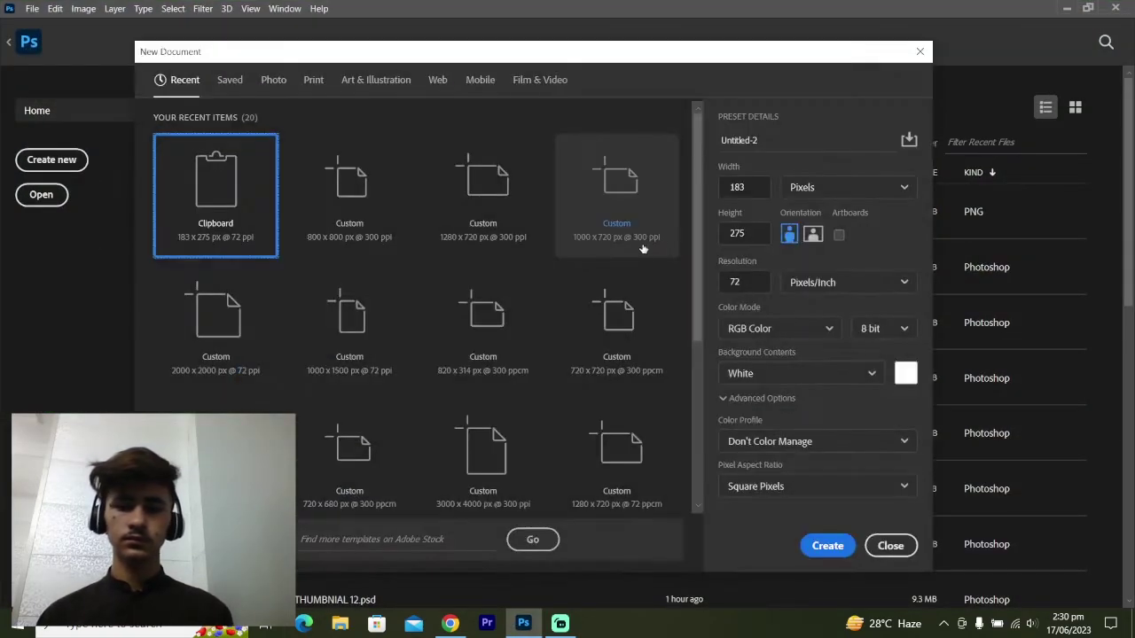
{"action": "left_click", "coordinate": [734, 189]}
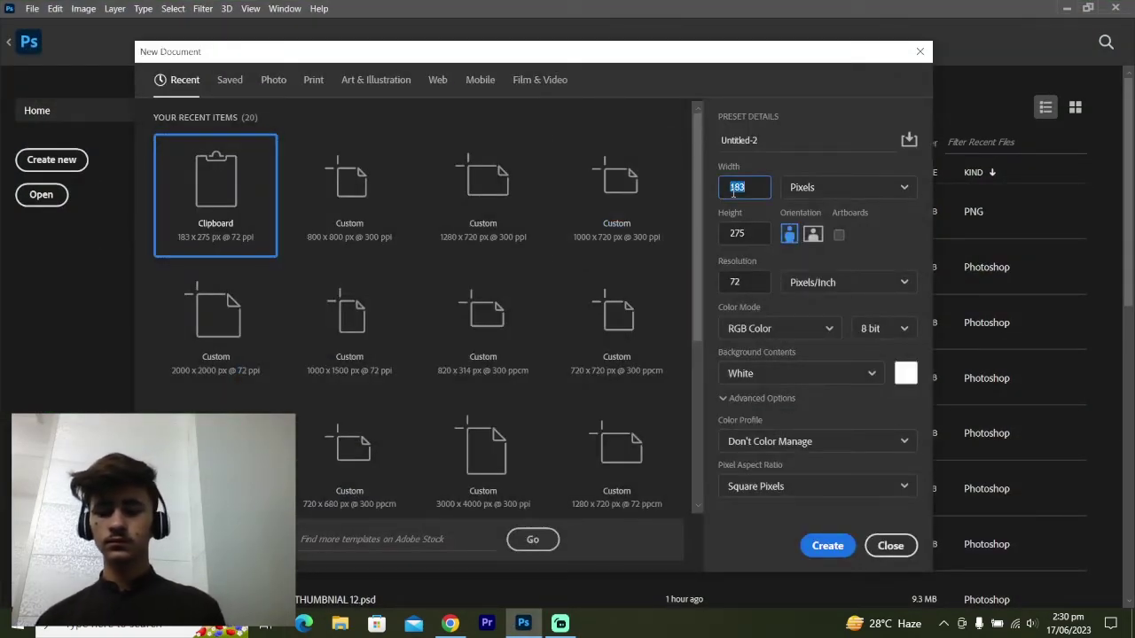
{"action": "type", "text": "800"}
{"action": "left_click", "coordinate": [746, 235]}
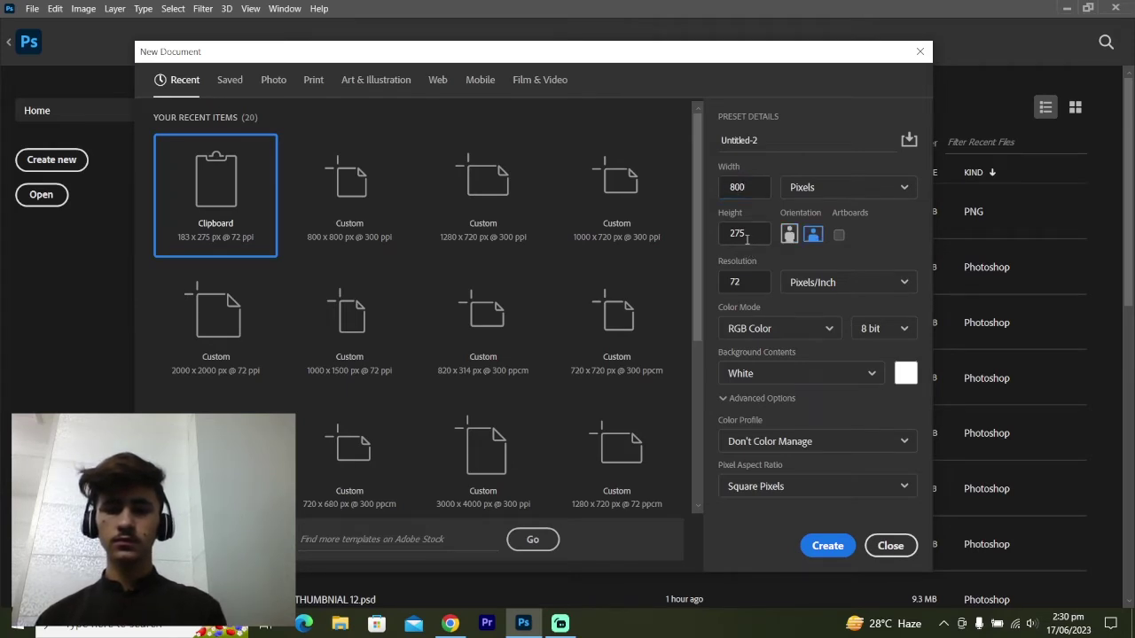
{"action": "type", "text": "00"}
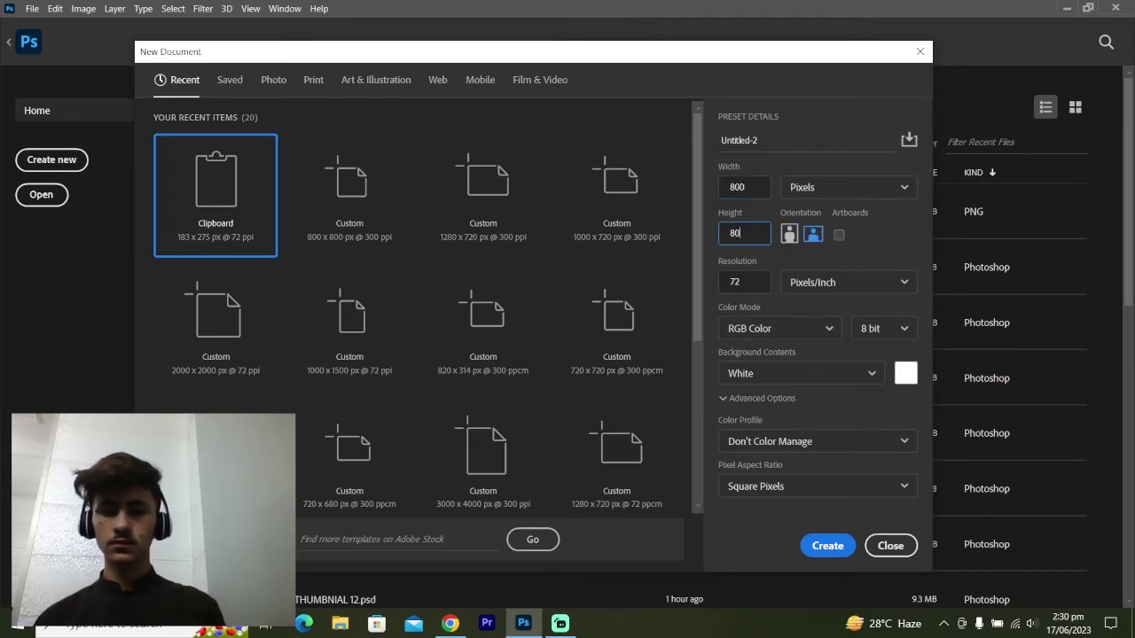
{"action": "double_click", "coordinate": [750, 282]}
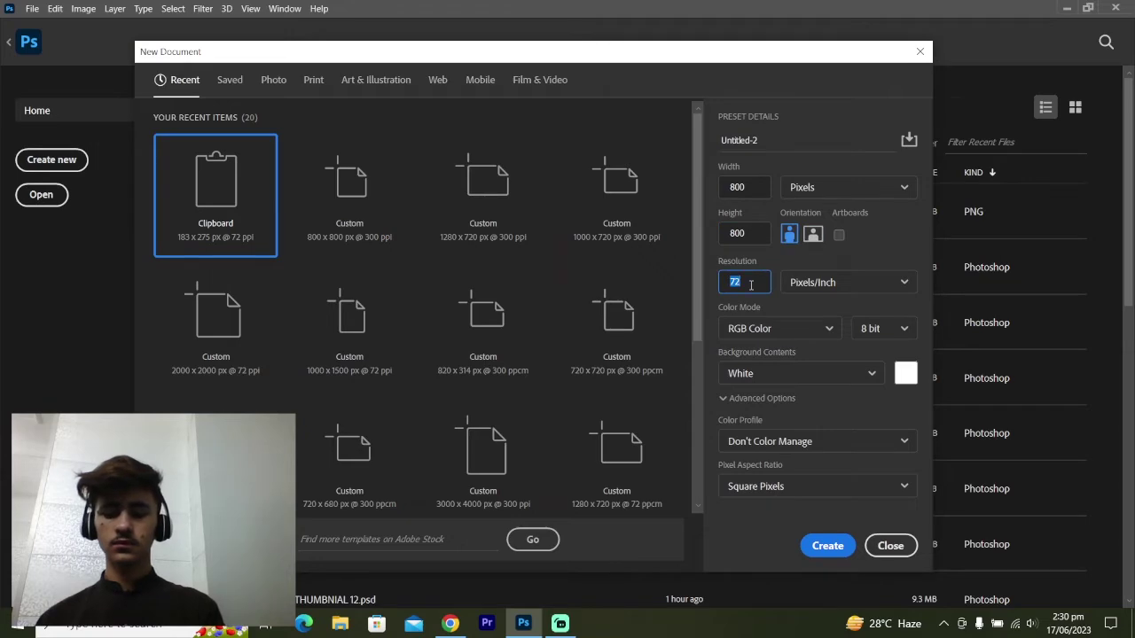
{"action": "type", "text": "3000"}
{"action": "key", "text": "BackSpace"}
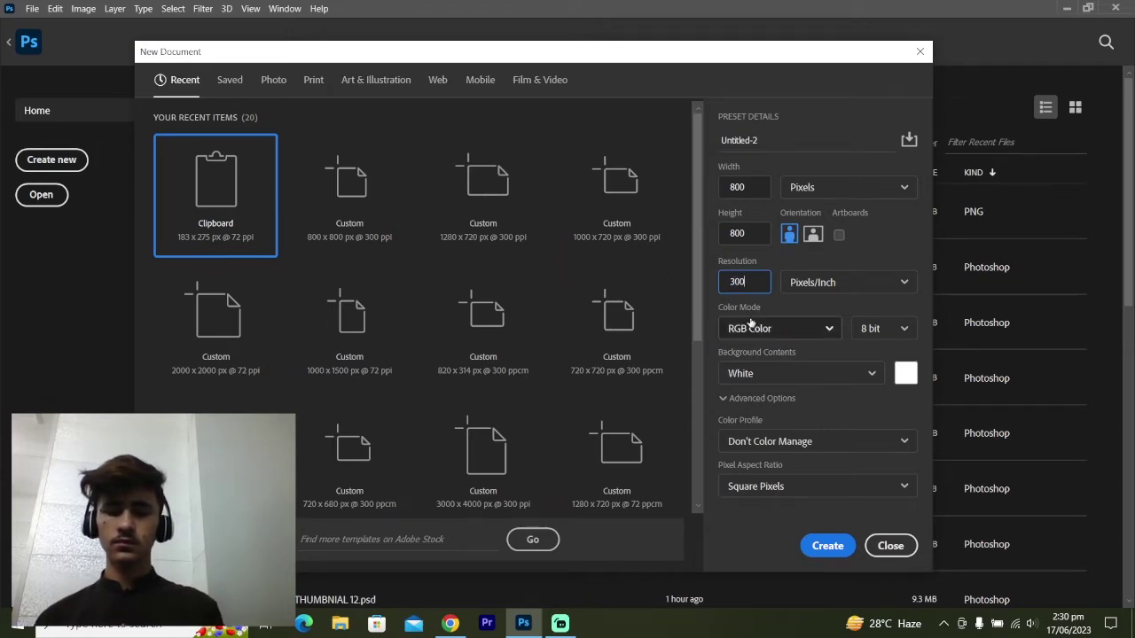
{"action": "left_click", "coordinate": [830, 539]}
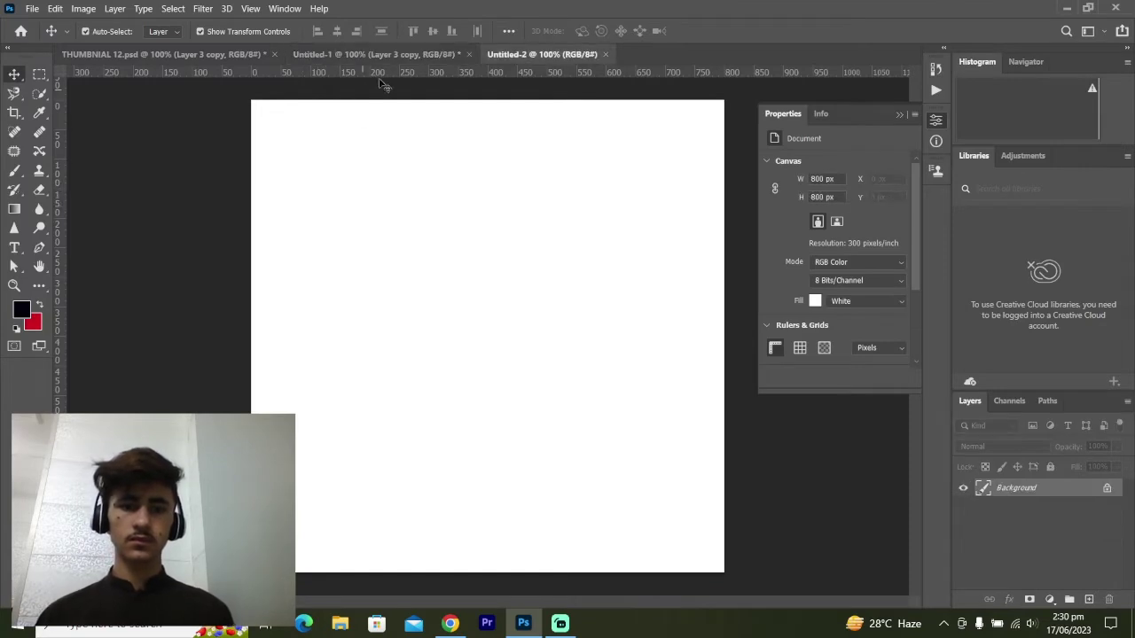
- Drag the hand-and-apple layer from THUMBNAIL 12.psd into the Untitled-1 document
{"action": "left_click", "coordinate": [388, 57]}
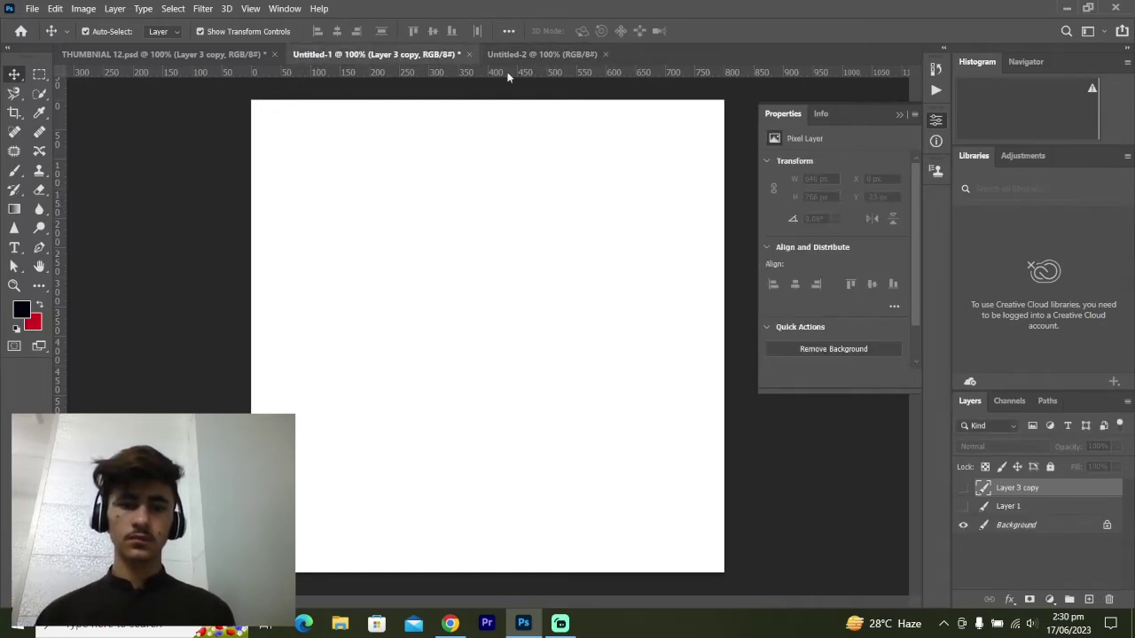
{"action": "left_click", "coordinate": [221, 55]}
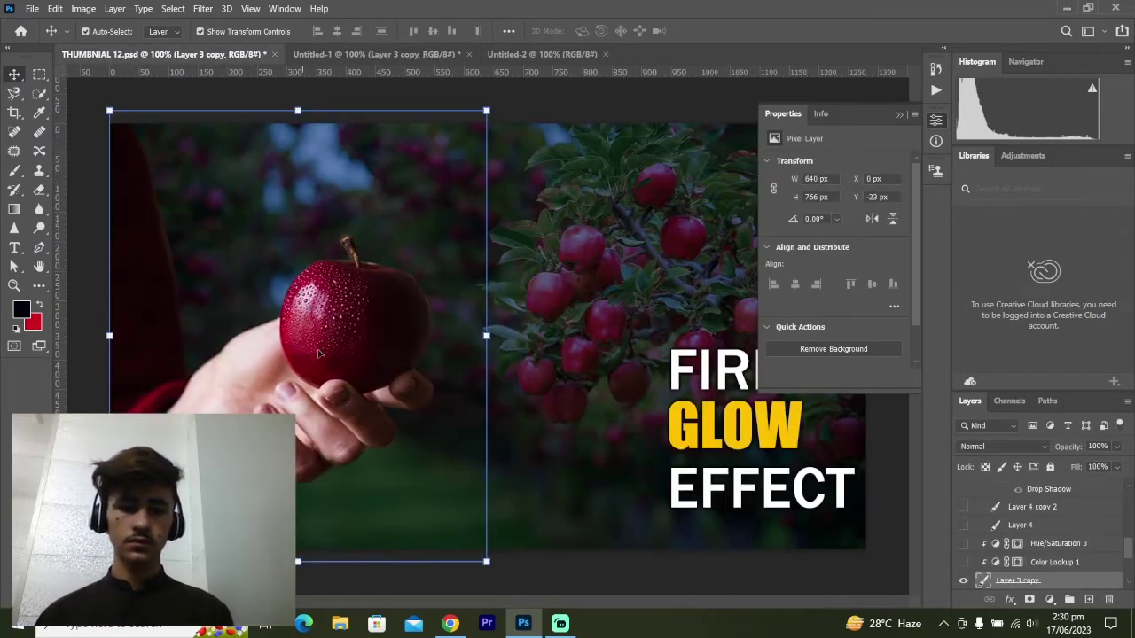
{"action": "left_click_drag", "start_coordinate": [320, 354], "coordinate": [379, 59]}
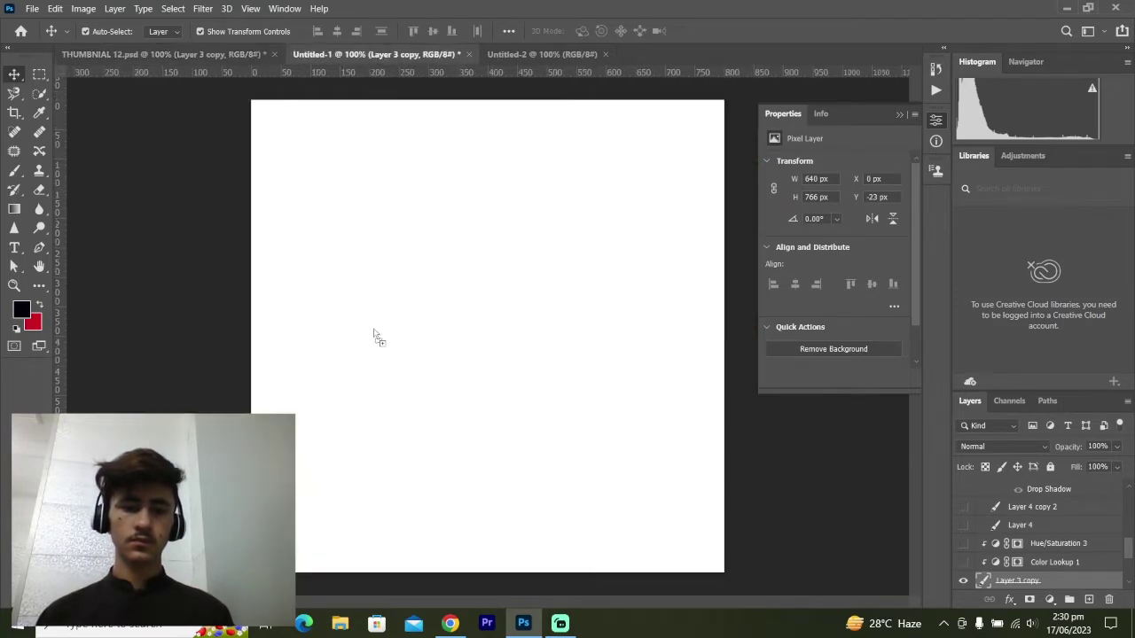
{"action": "mouse_move", "coordinate": [380, 58]}
{"action": "left_mouse_down"}
{"action": "mouse_move", "coordinate": [372, 357]}
{"action": "mouse_move", "coordinate": [407, 351]}
{"action": "left_mouse_up"}
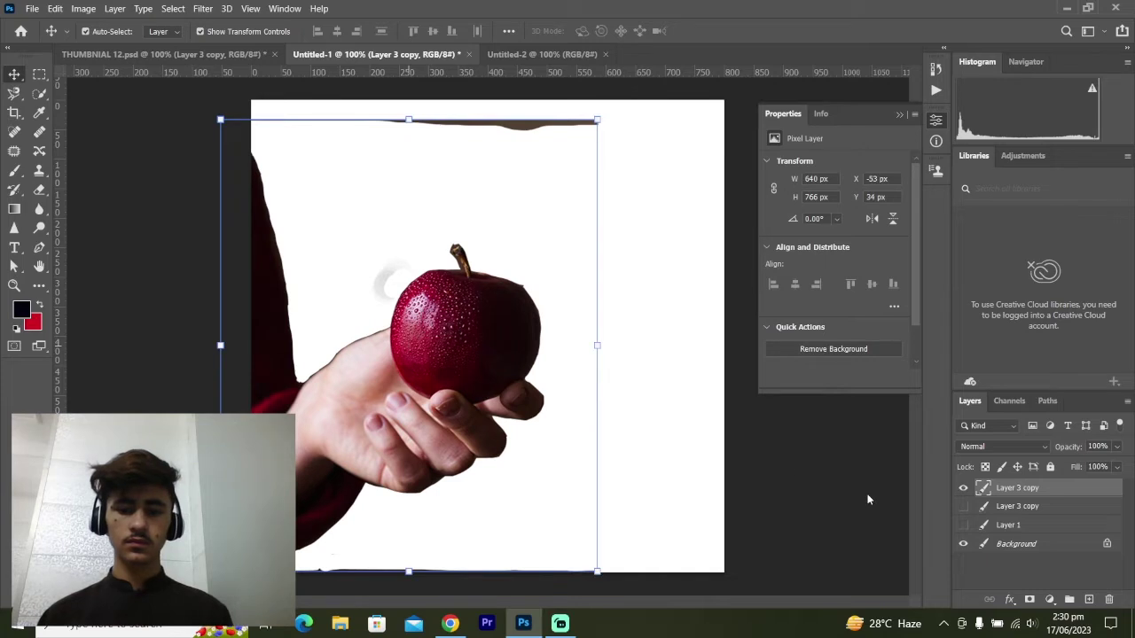
- Show the orchard background, hide the duplicate copy, and nudge the hand and apple right
{"action": "left_click", "coordinate": [963, 526]}
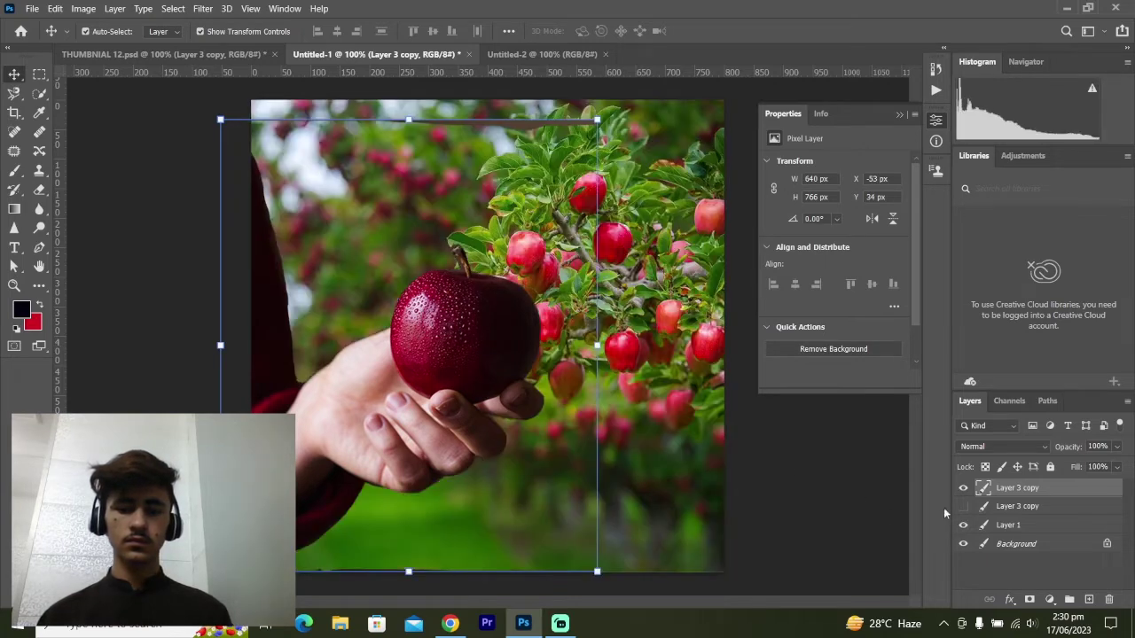
{"action": "left_click", "coordinate": [963, 506]}
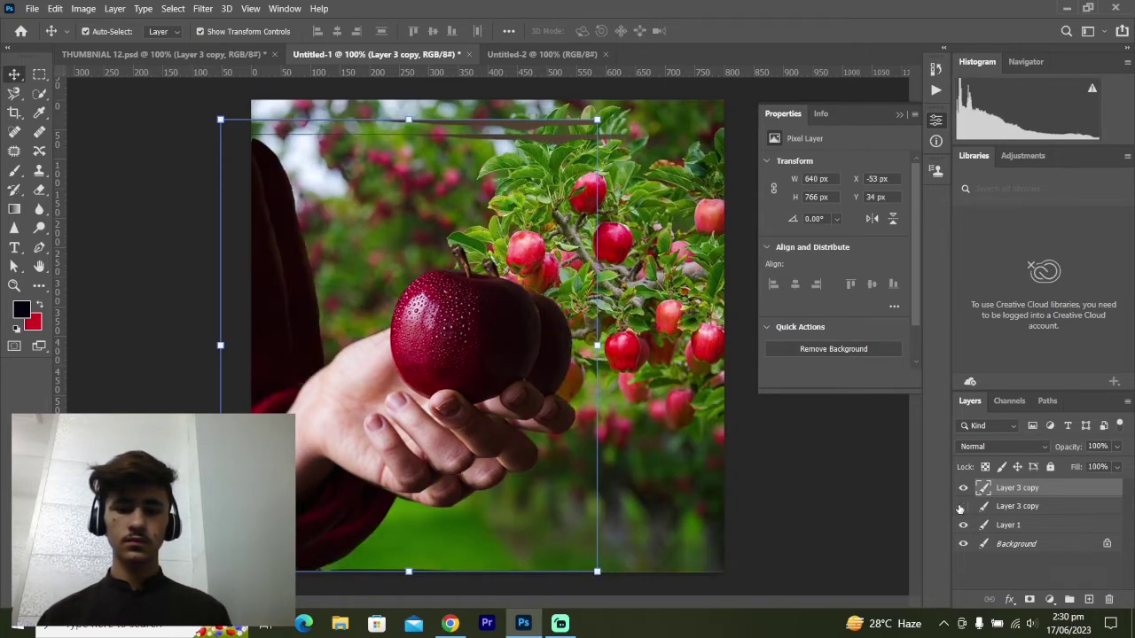
{"action": "left_click", "coordinate": [963, 506]}
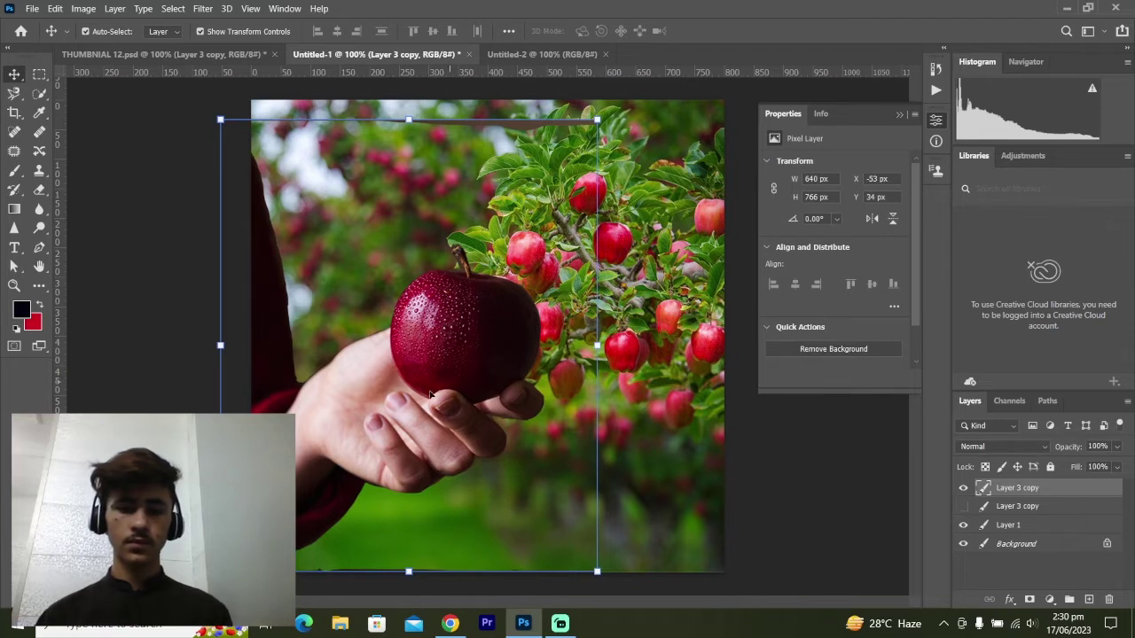
{"action": "left_click_drag", "start_coordinate": [398, 404], "coordinate": [430, 403]}
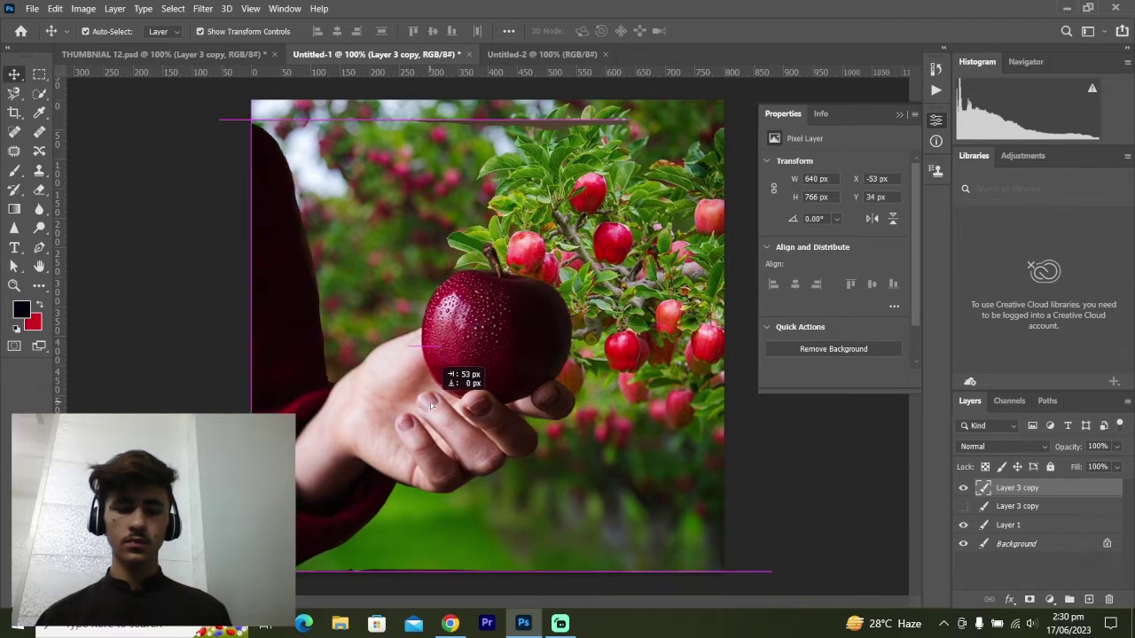
{"action": "left_click", "coordinate": [121, 392]}
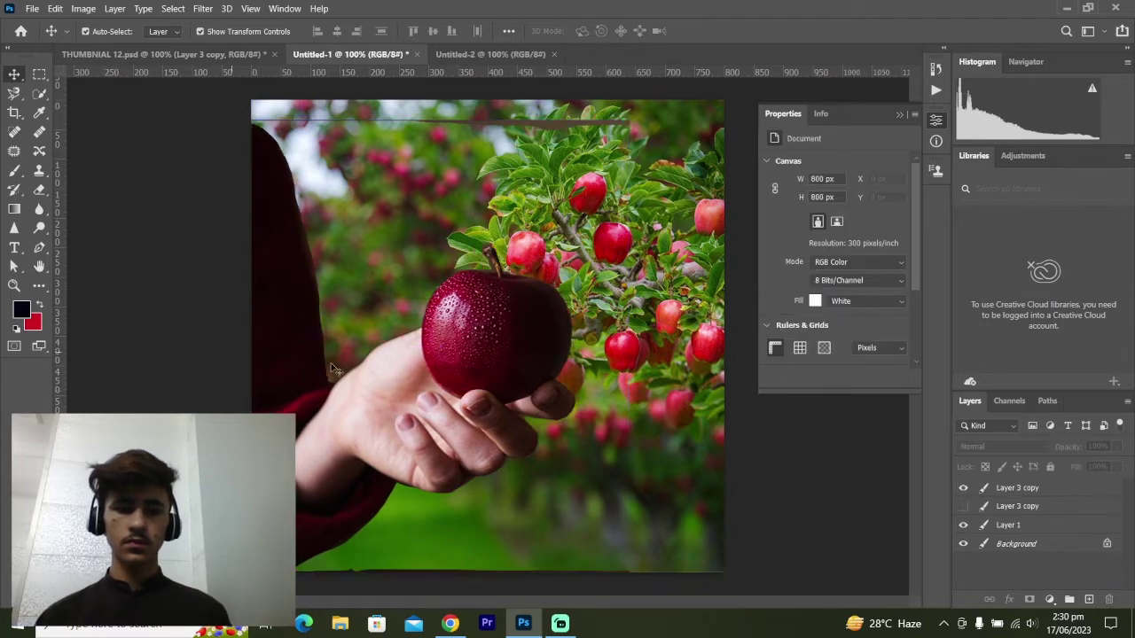
{"action": "left_click", "coordinate": [422, 355]}
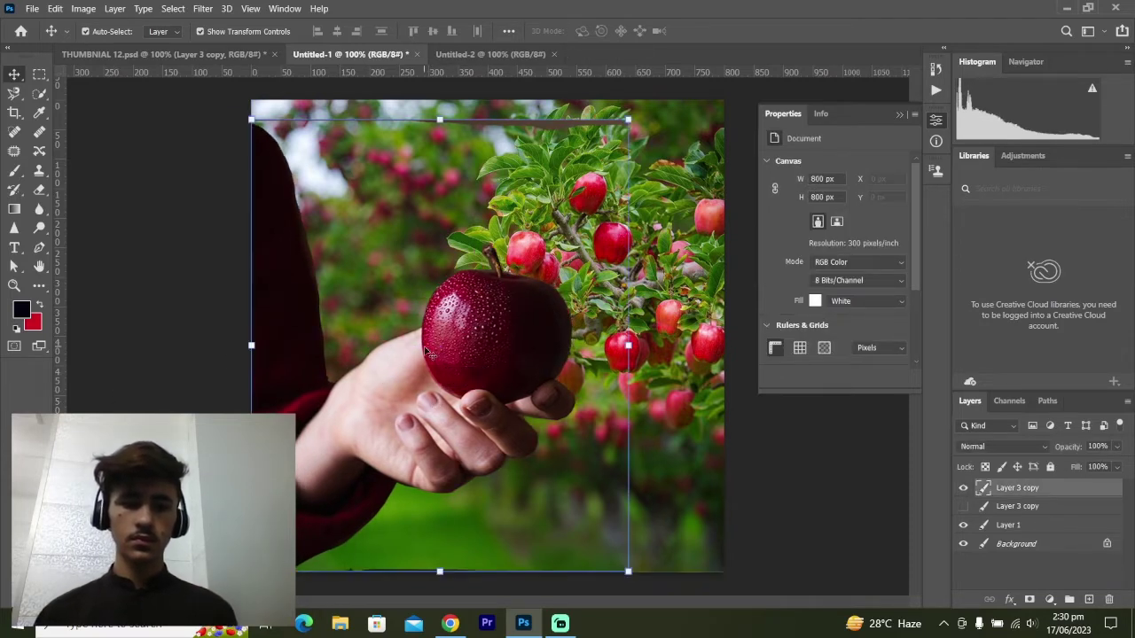
{"action": "left_click", "coordinate": [13, 98]}
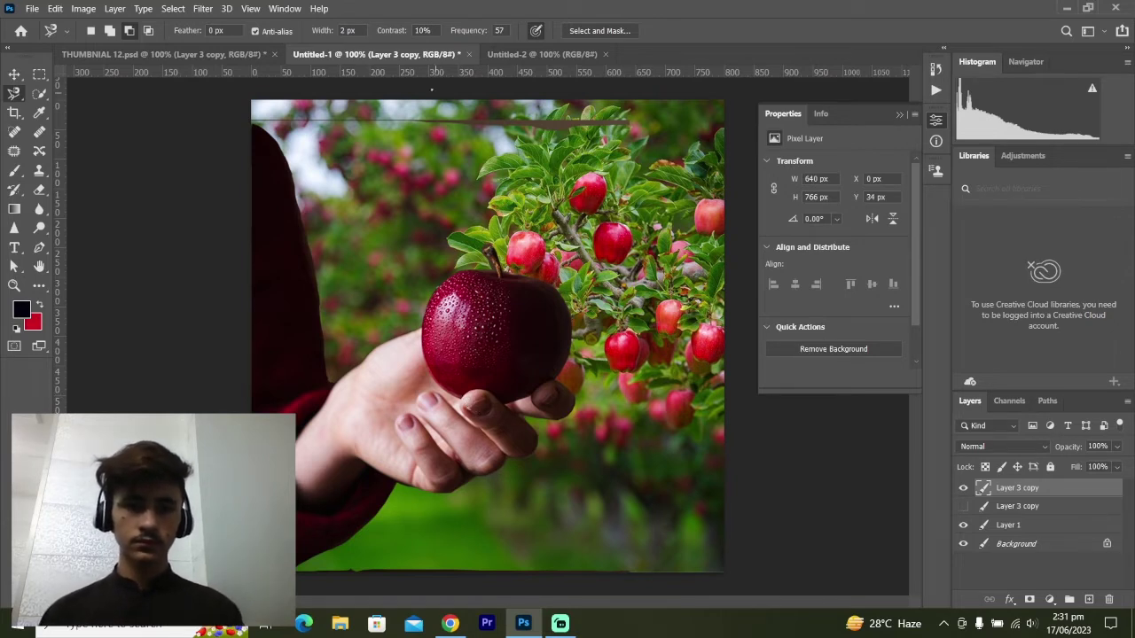
- Select the hand and apple, subtract the hand, and copy the apple to Layer 2
{"action": "left_click", "coordinate": [39, 94]}
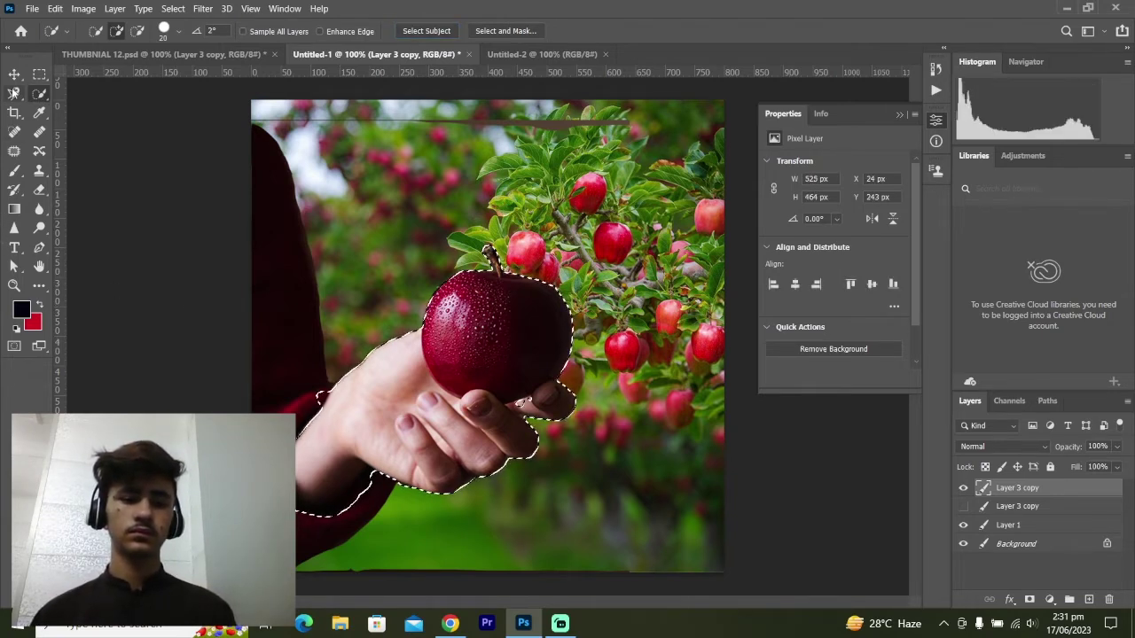
{"action": "key", "text": "l"}
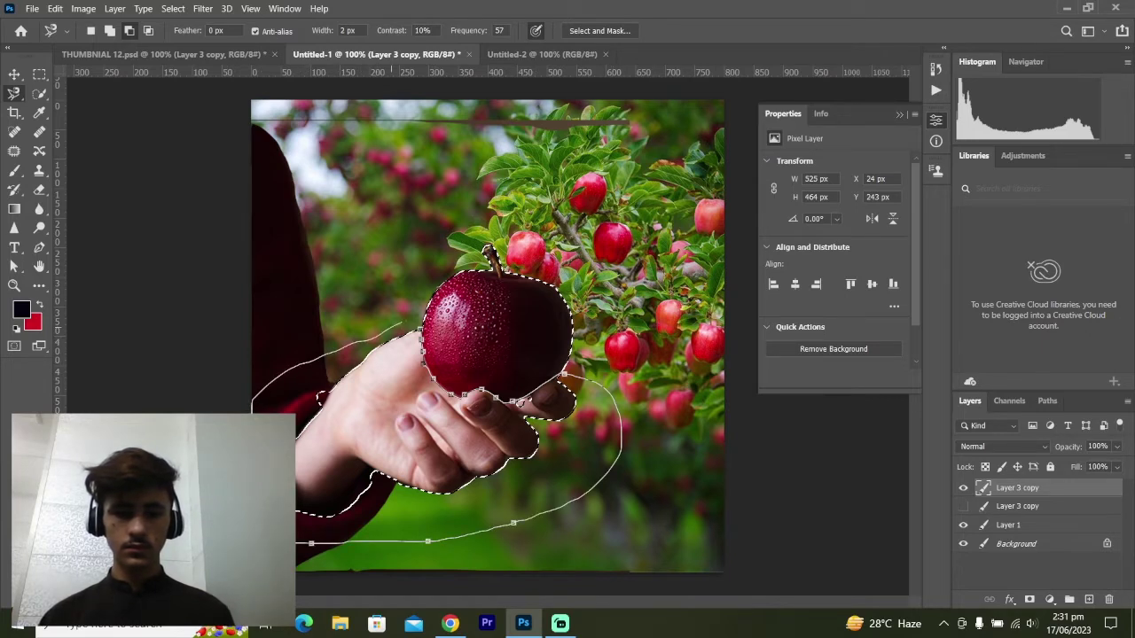
{"action": "left_click", "coordinate": [428, 335]}
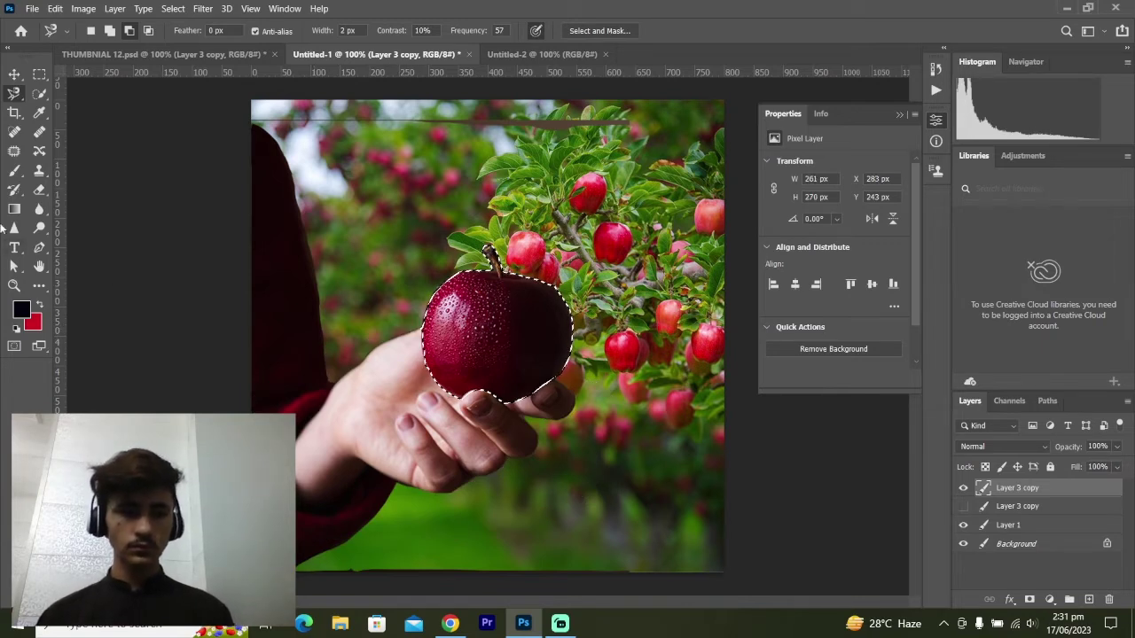
{"action": "key", "text": "ctrl+j"}
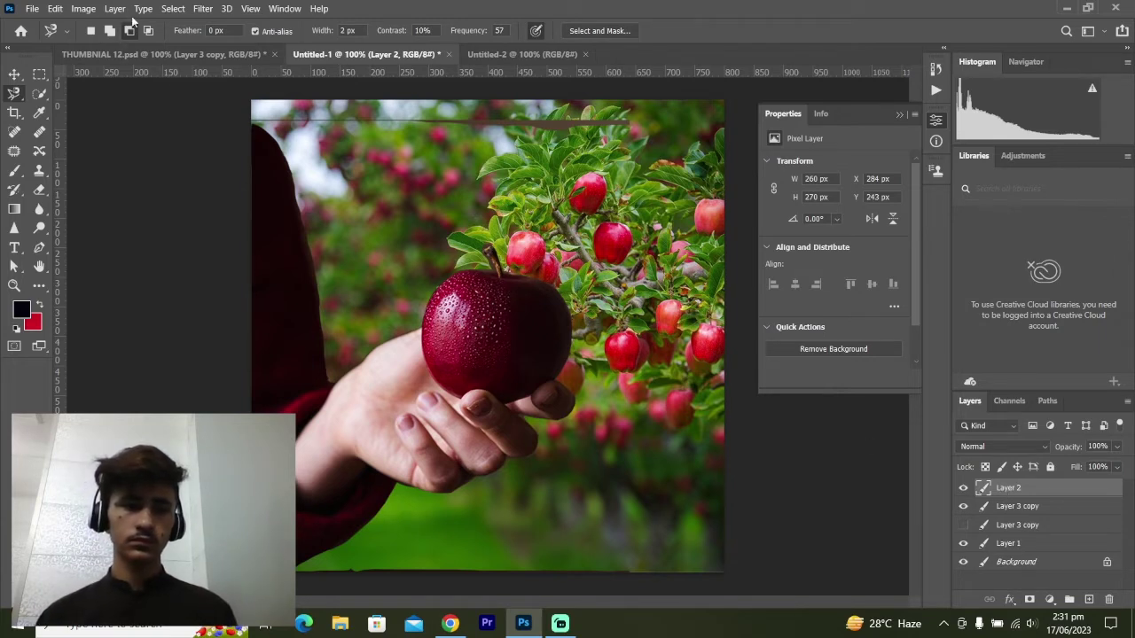
- Apply a Gaussian Blur with a 4.0-pixel radius to the apple on Layer 2
{"action": "left_click", "coordinate": [14, 74]}
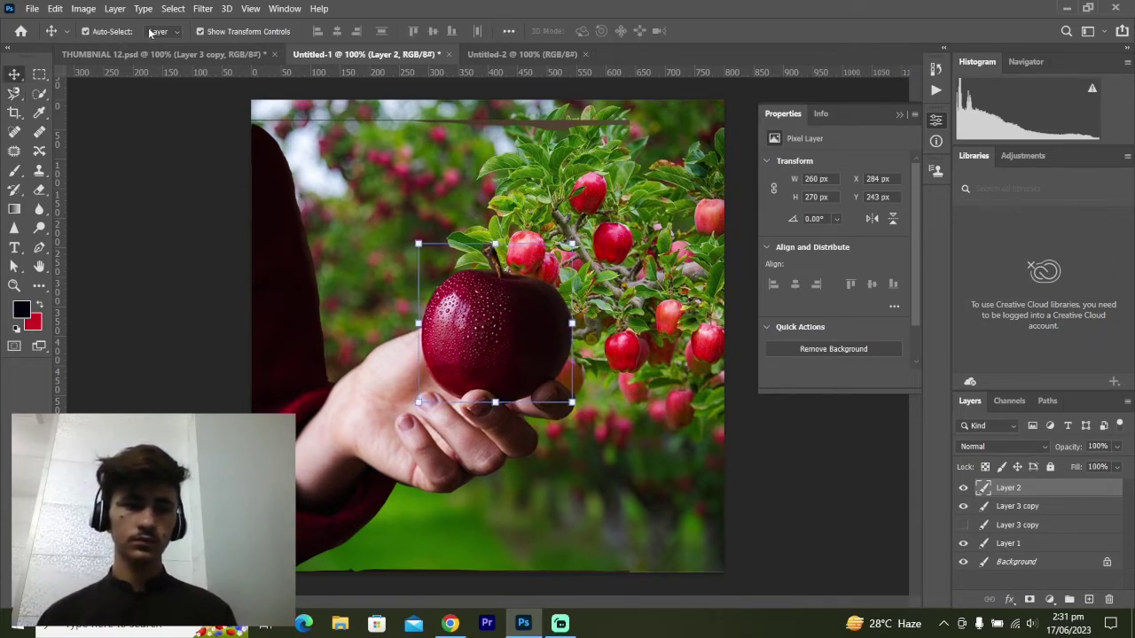
{"action": "left_click", "coordinate": [199, 9]}
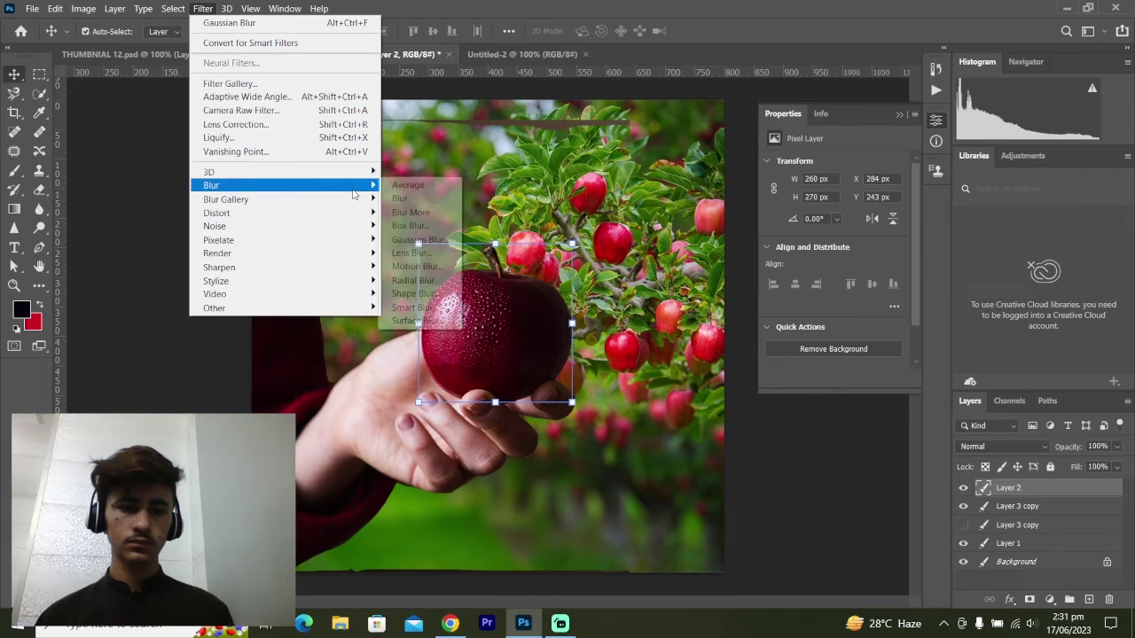
{"action": "mouse_move", "coordinate": [266, 185]}
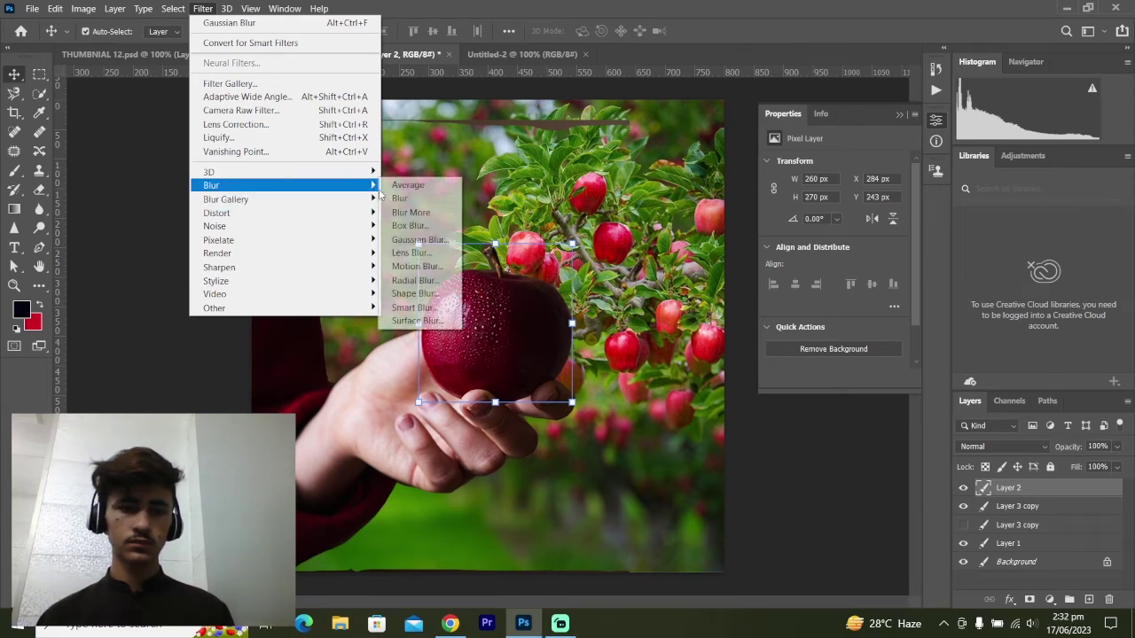
{"action": "left_click", "coordinate": [421, 240]}
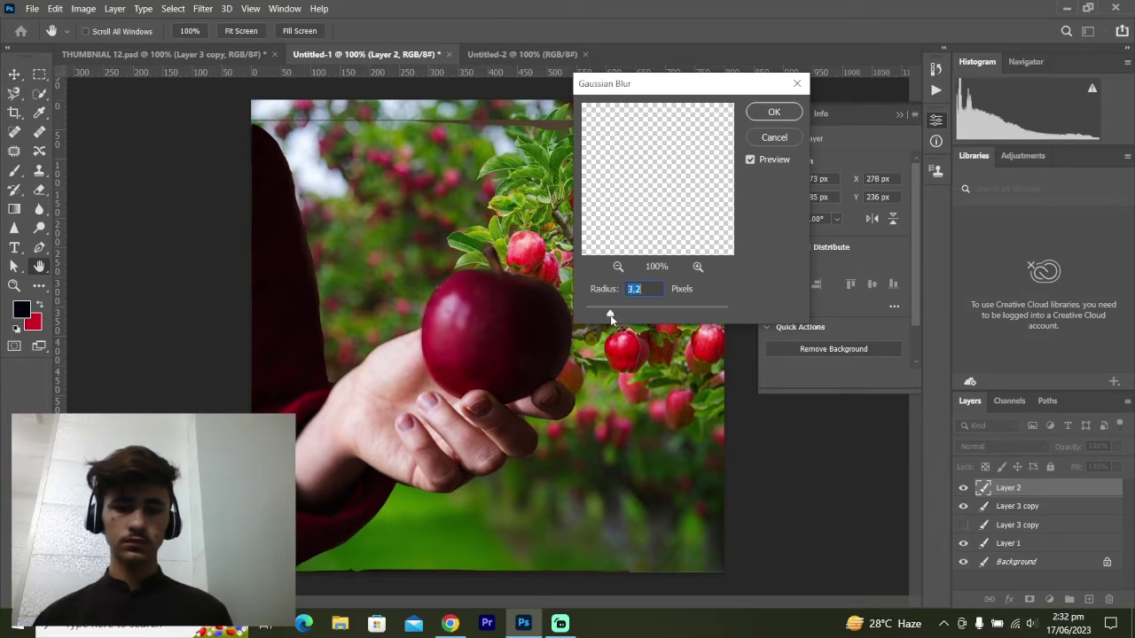
{"action": "left_click_drag", "start_coordinate": [608, 316], "coordinate": [615, 314]}
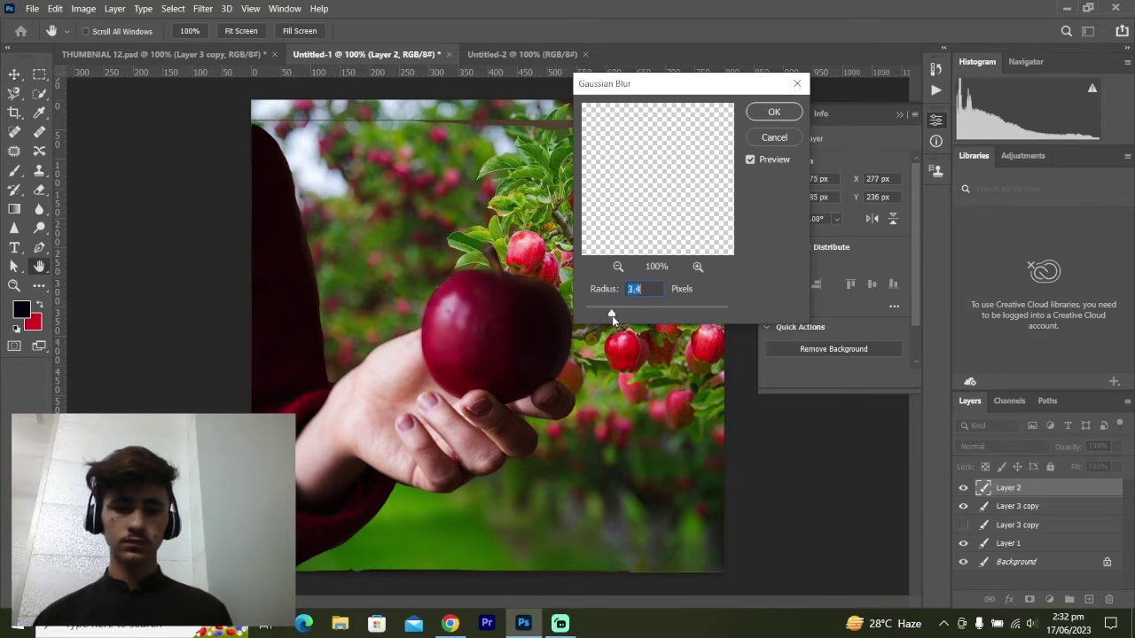
{"action": "left_click", "coordinate": [774, 111]}
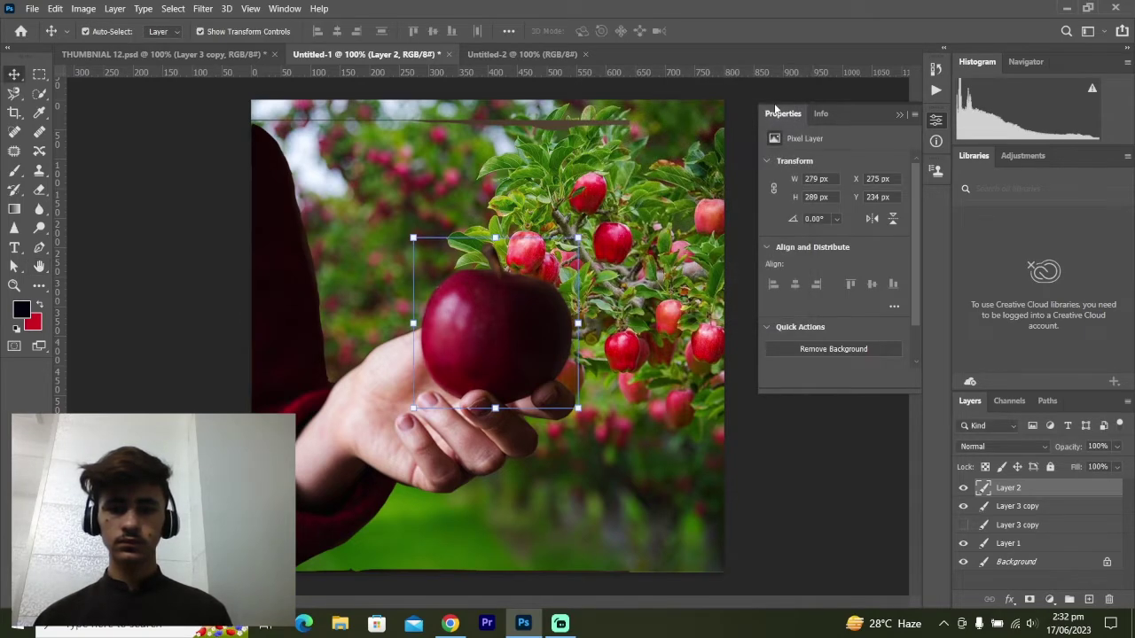
{"action": "left_click", "coordinate": [996, 447]}
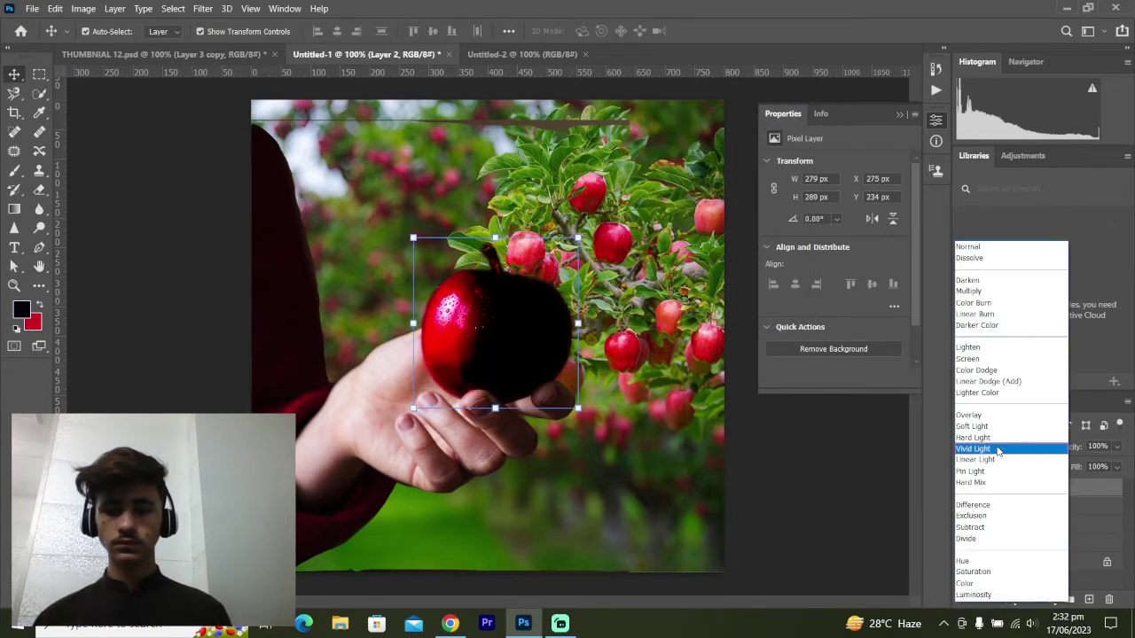
- Set Layer 2 to Linear Dodge (Add) and set a 5.2-pixel Gaussian Blur radius
{"action": "left_click", "coordinate": [991, 383]}
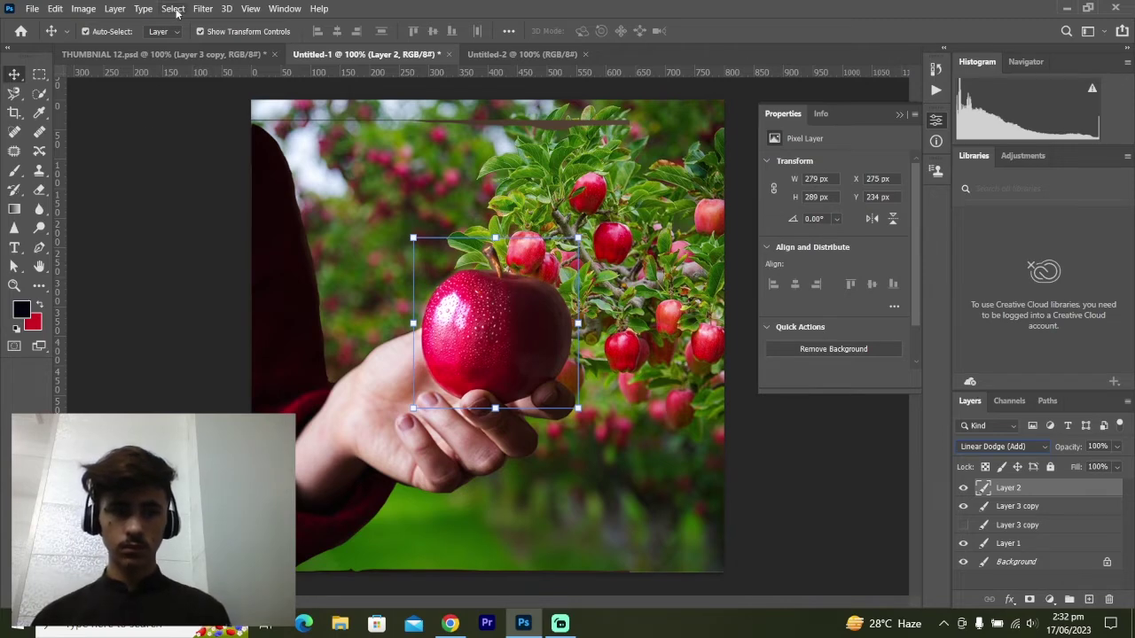
{"action": "left_click", "coordinate": [202, 9]}
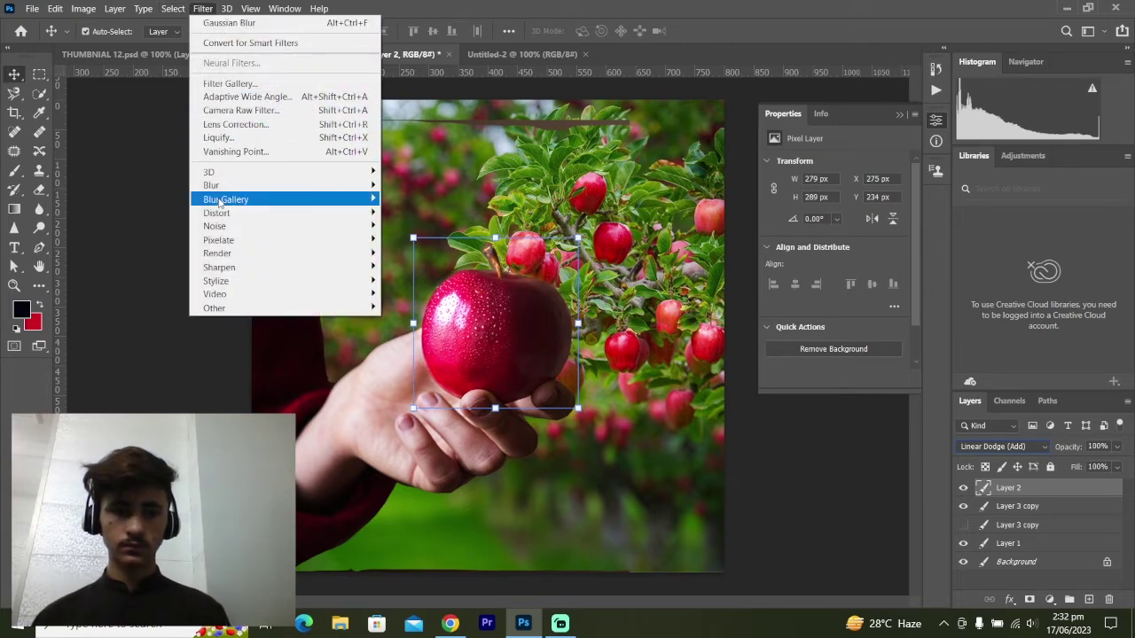
{"action": "mouse_move", "coordinate": [211, 185]}
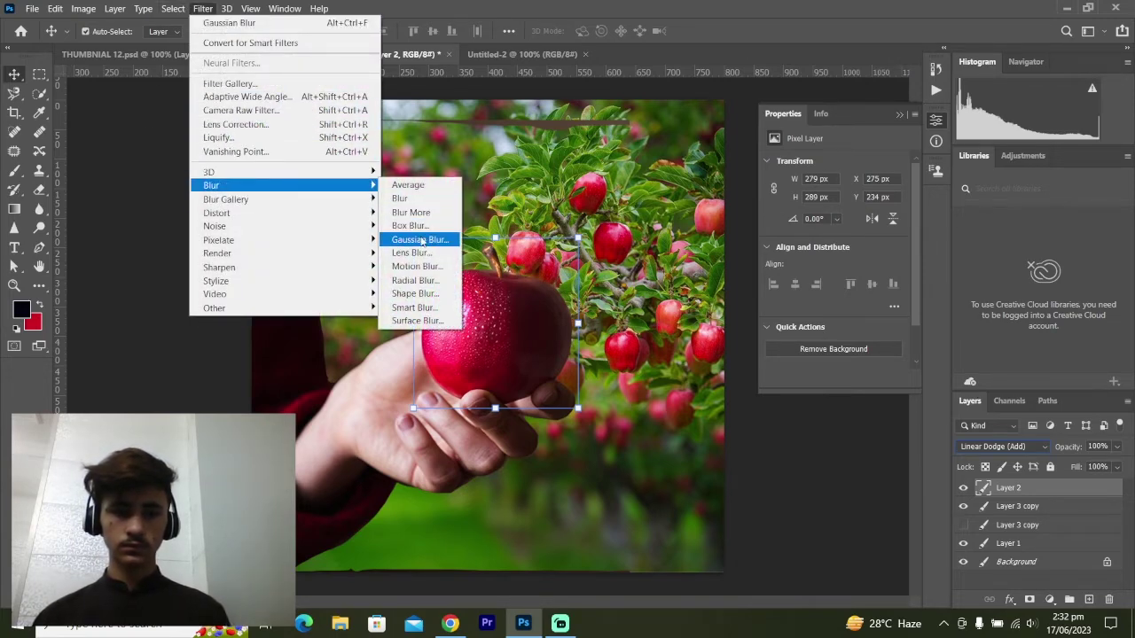
{"action": "left_click", "coordinate": [420, 239]}
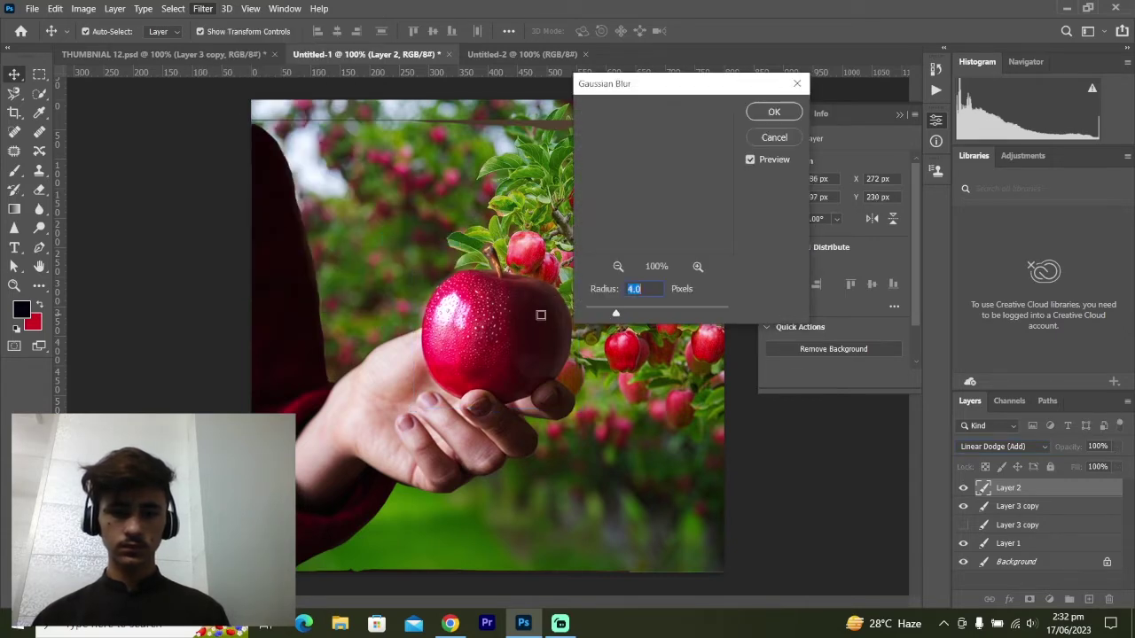
{"action": "left_click_drag", "start_coordinate": [615, 314], "coordinate": [639, 314]}
- Apply the 5.2-pixel blur and stack duplicates of the apple layer for a bright pink glow
{"action": "left_click", "coordinate": [773, 113]}
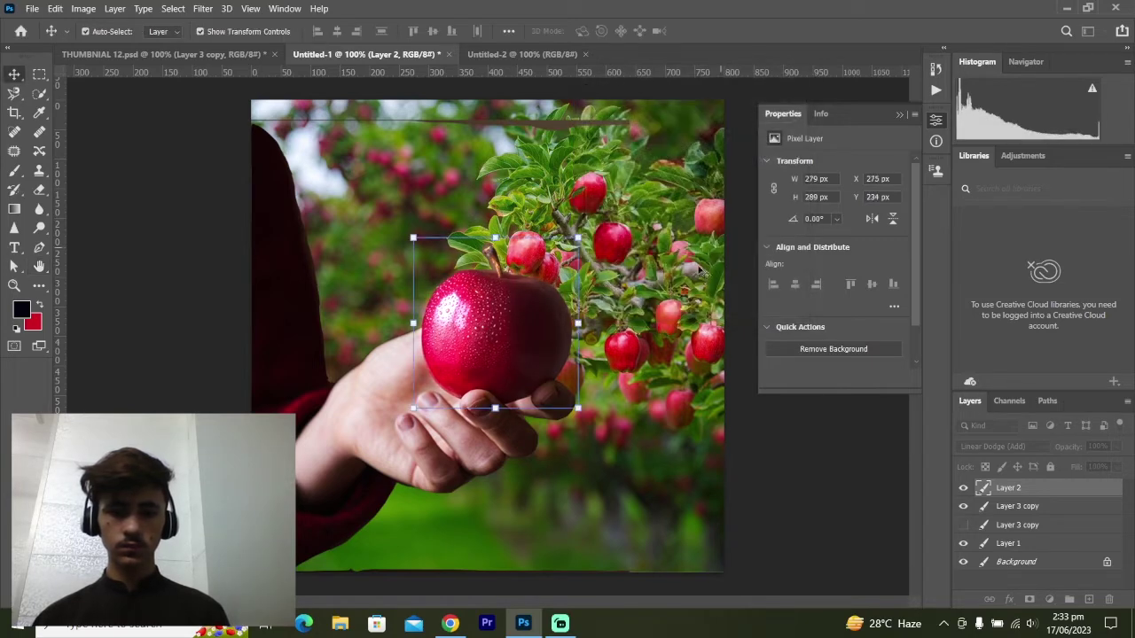
{"action": "key", "text": "ctrl+j"}
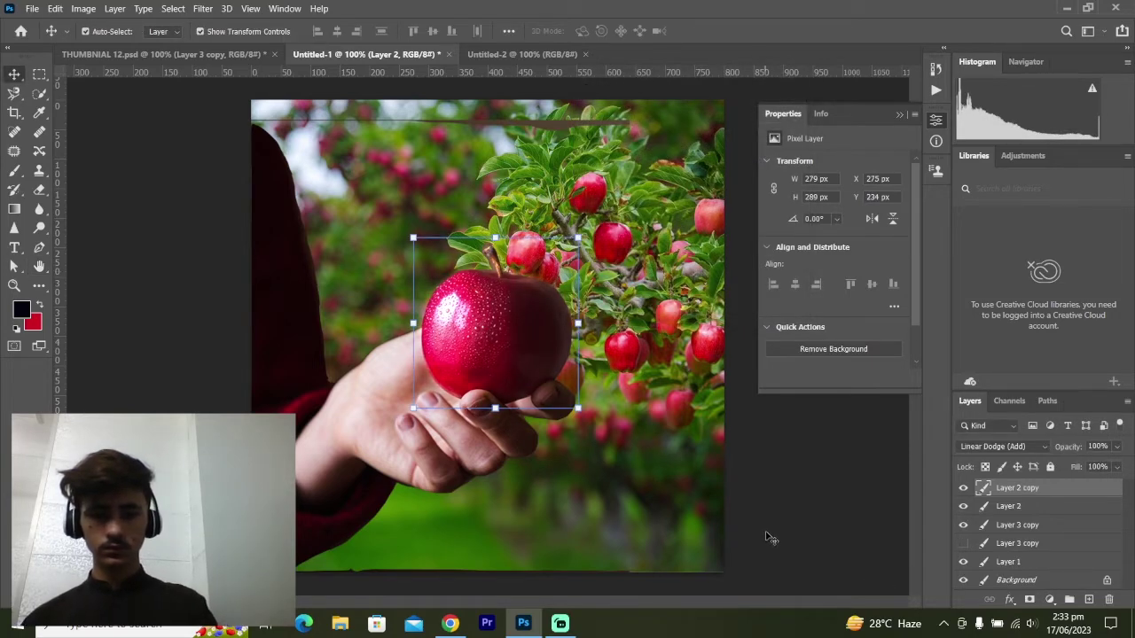
{"action": "key", "text": "ctrl+j"}
{"action": "key", "text": "ctrl+j"}
{"action": "key", "text": "ctrl+j"}
{"action": "key", "text": "ctrl+j"}
{"action": "key", "text": "ctrl+j"}
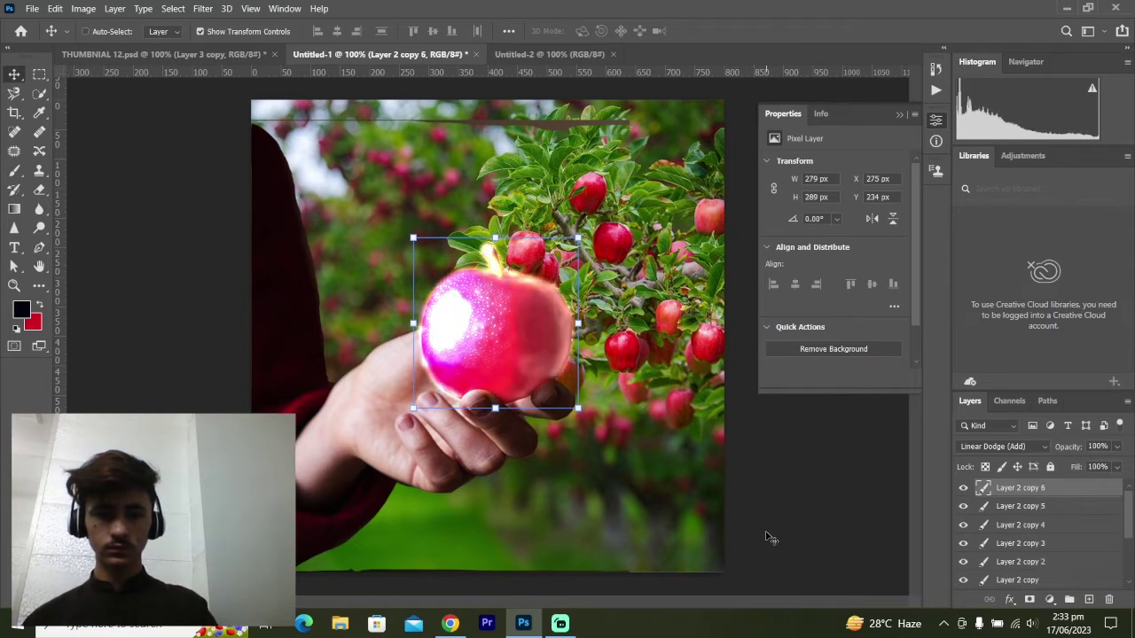
{"action": "key", "text": "ctrl+j"}
{"action": "key", "text": "ctrl+z"}
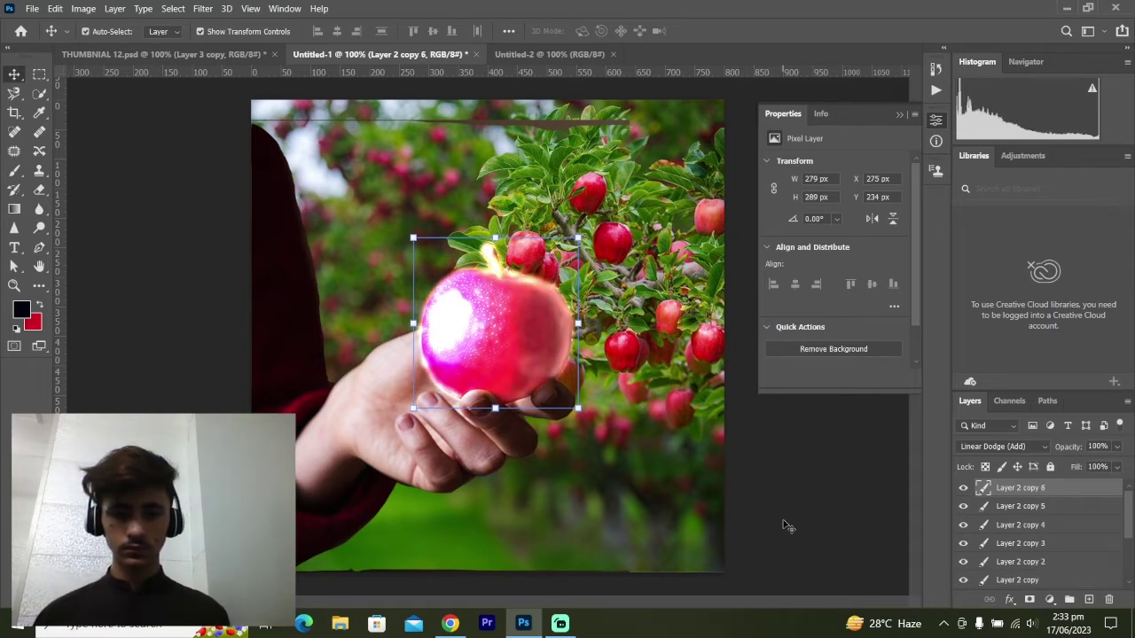
{"action": "key", "text": "ctrl+z"}
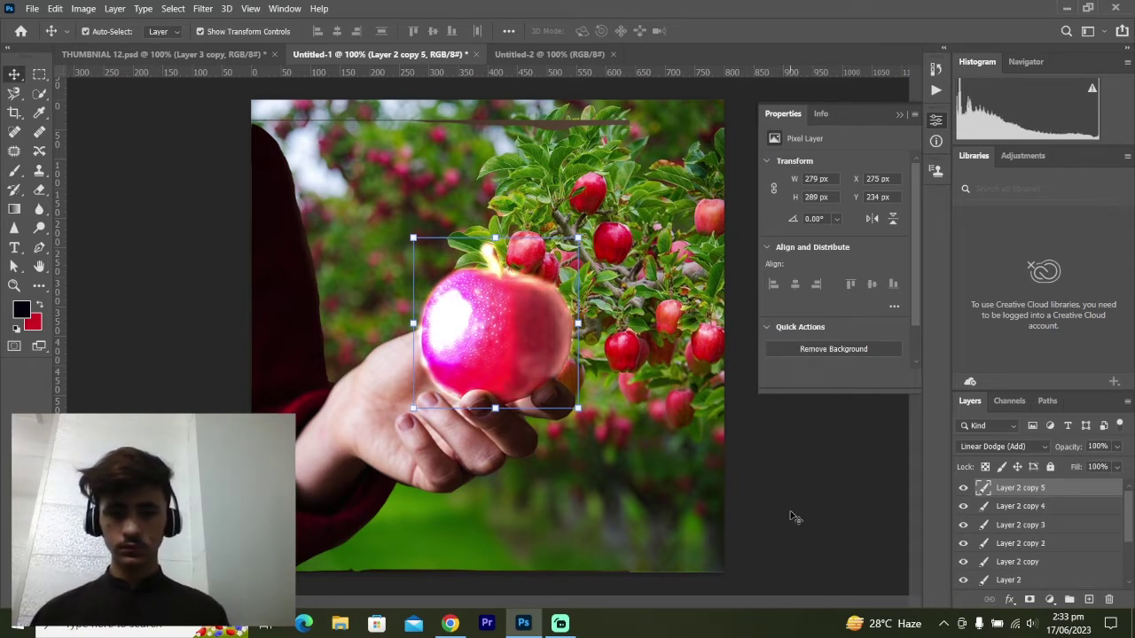
- Add a Color Lookup adjustment using NightFromDay.CUBE above Layer 3 copy
{"action": "left_click", "coordinate": [366, 465]}
{"action": "scroll", "coordinate": [989, 547], "scroll_direction": "down", "scroll_amount": 1}
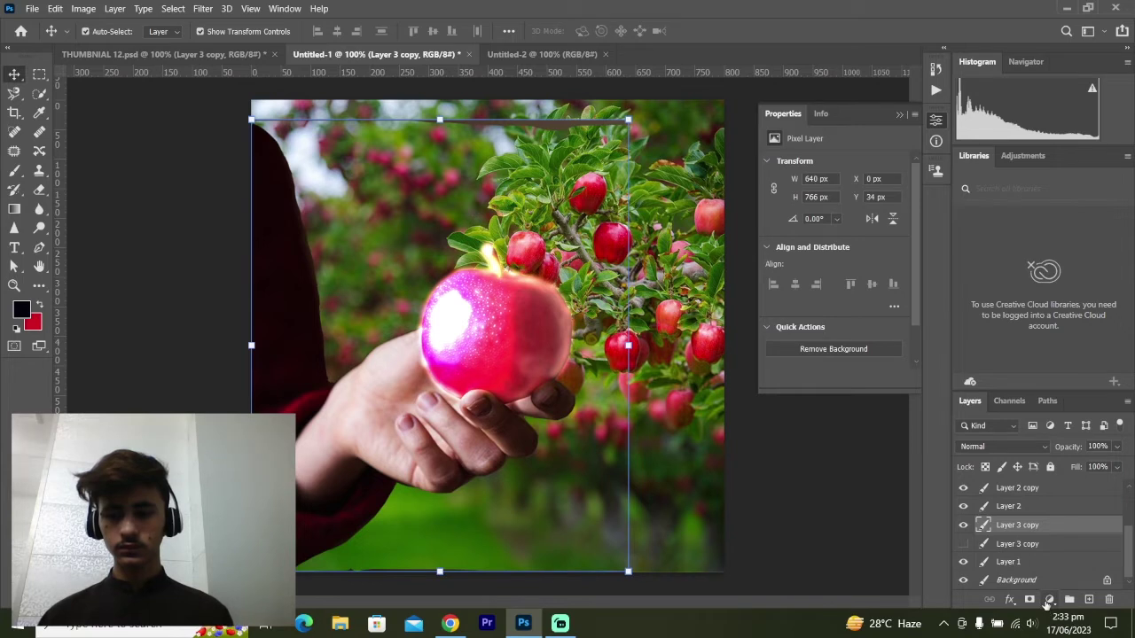
{"action": "left_click", "coordinate": [1050, 600]}
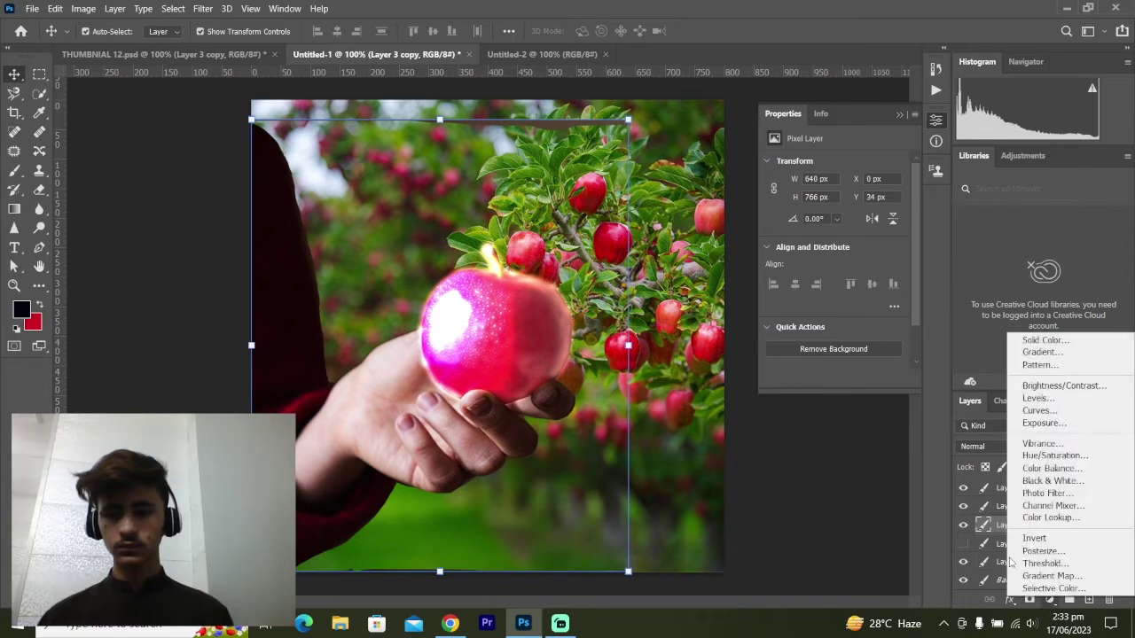
{"action": "left_click", "coordinate": [1047, 518]}
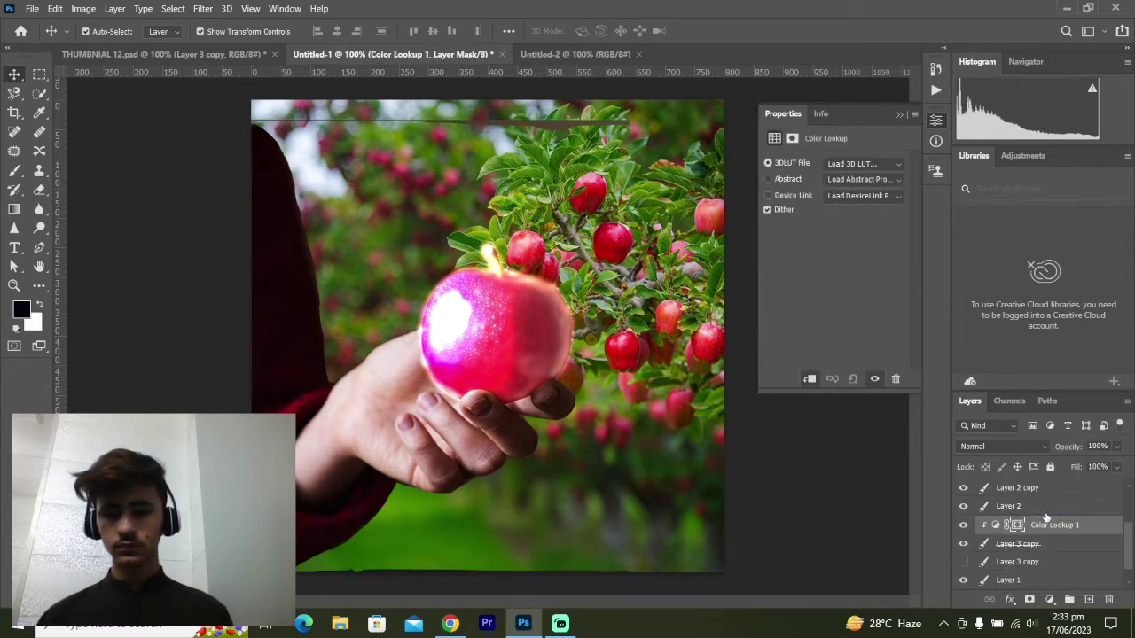
{"action": "left_click", "coordinate": [853, 165]}
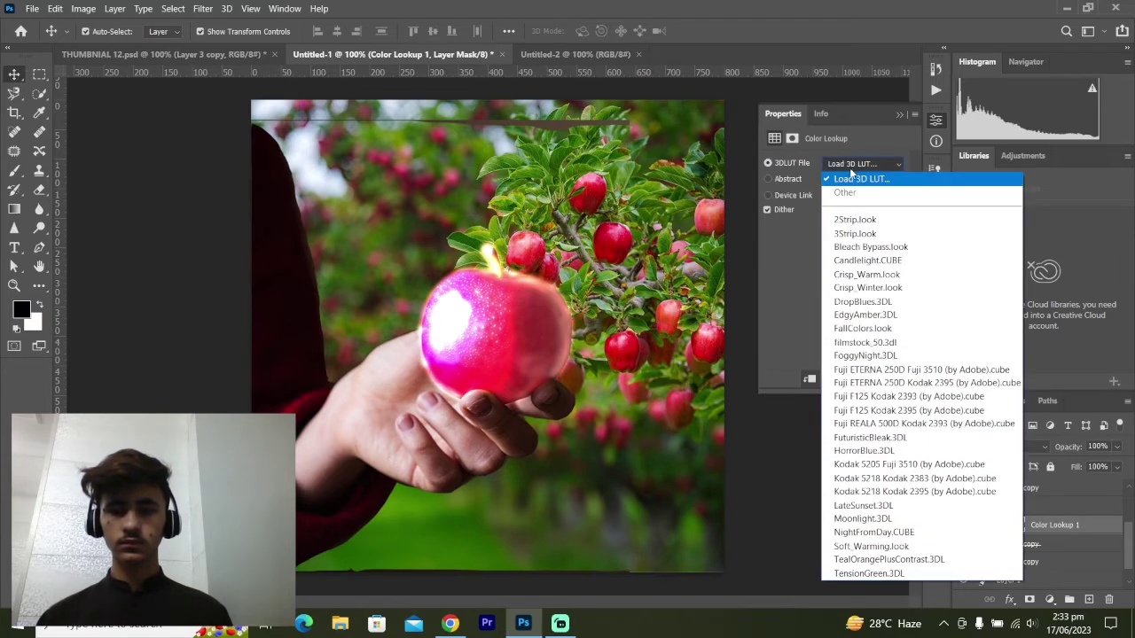
{"action": "left_click", "coordinate": [876, 533]}
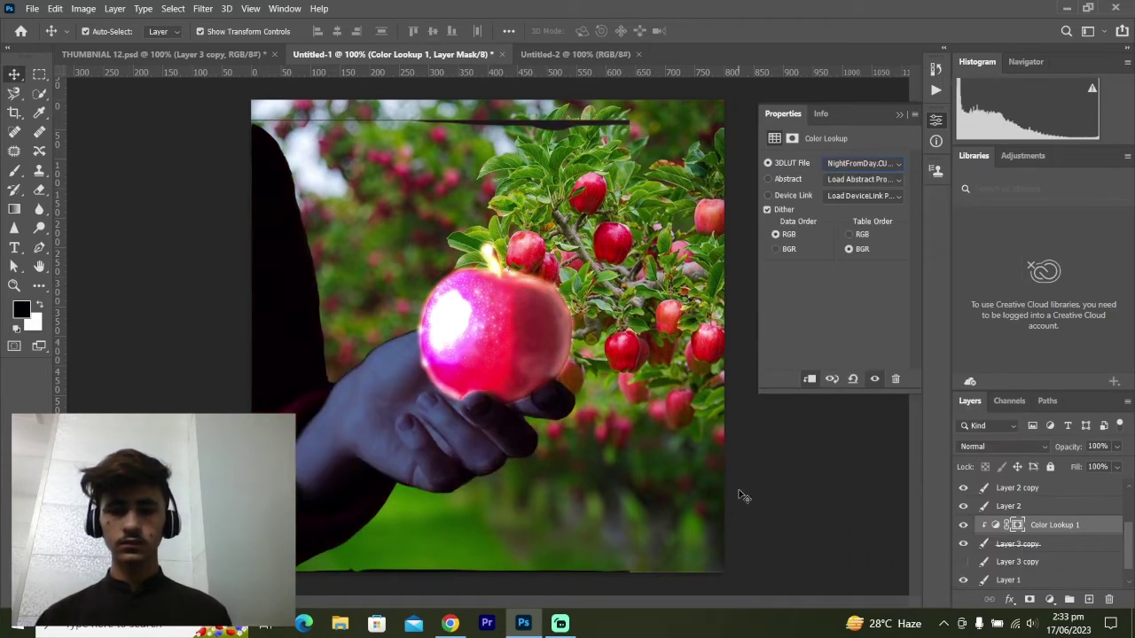
- Add a second NightFromDay.CUBE Color Lookup above Layer 1, then deselect all layers
{"action": "left_click", "coordinate": [1011, 580]}
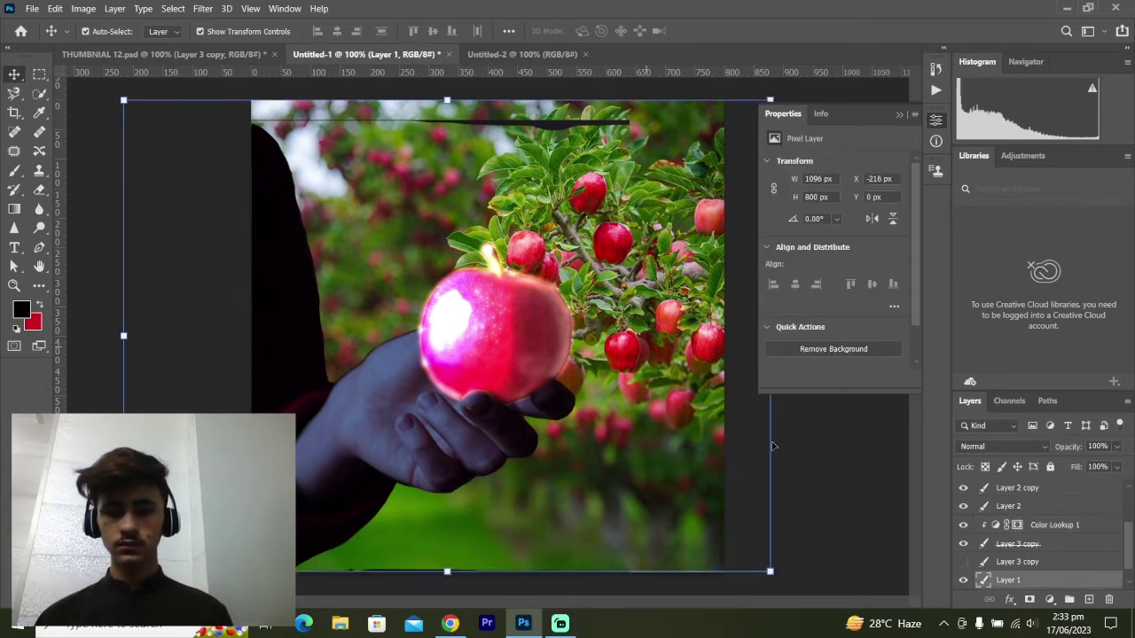
{"action": "left_click", "coordinate": [1050, 600]}
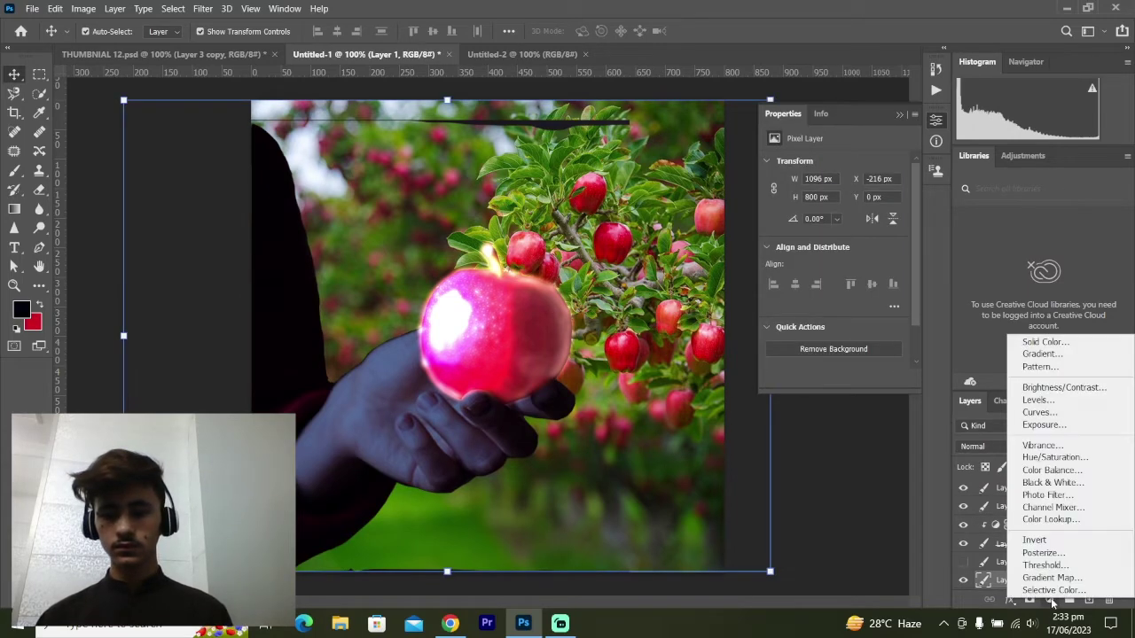
{"action": "left_click", "coordinate": [1045, 525]}
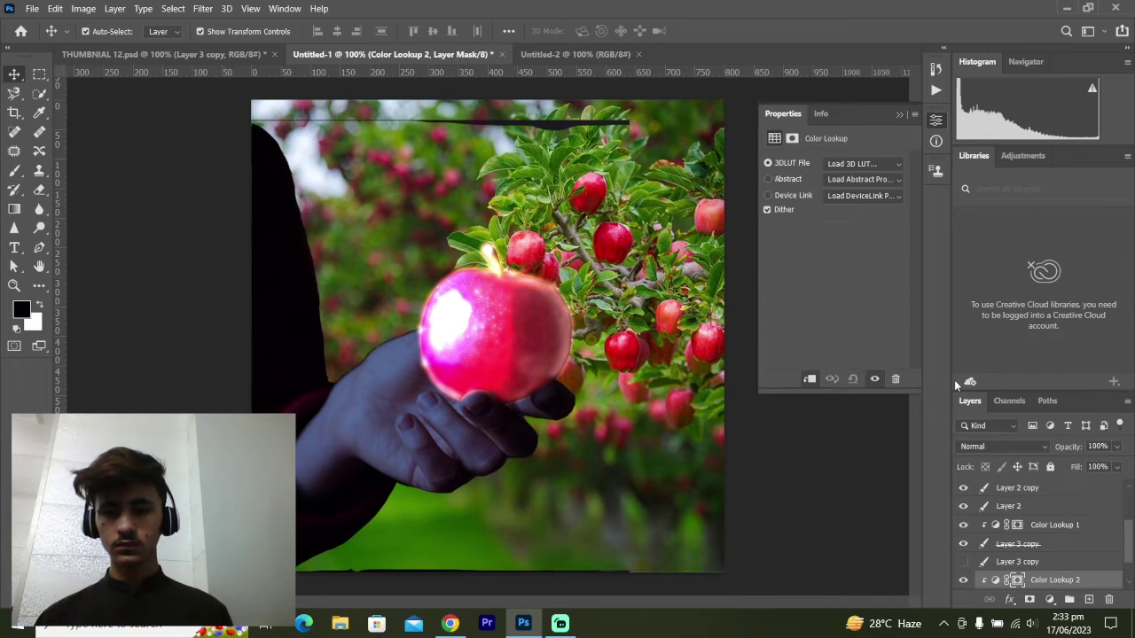
{"action": "left_click", "coordinate": [893, 164]}
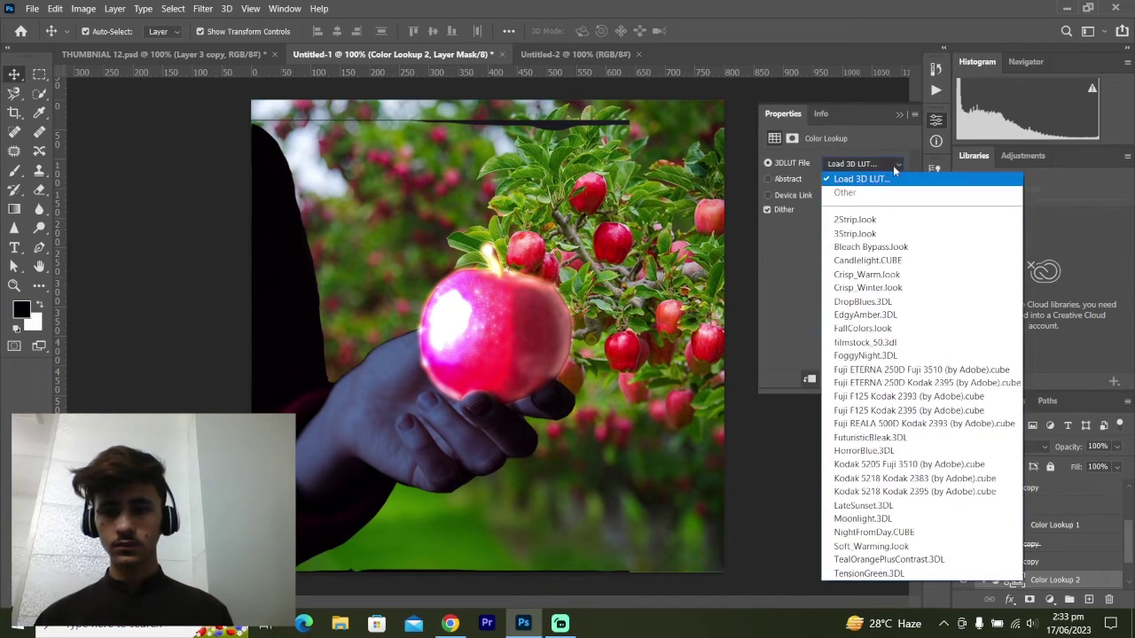
{"action": "left_click", "coordinate": [913, 532]}
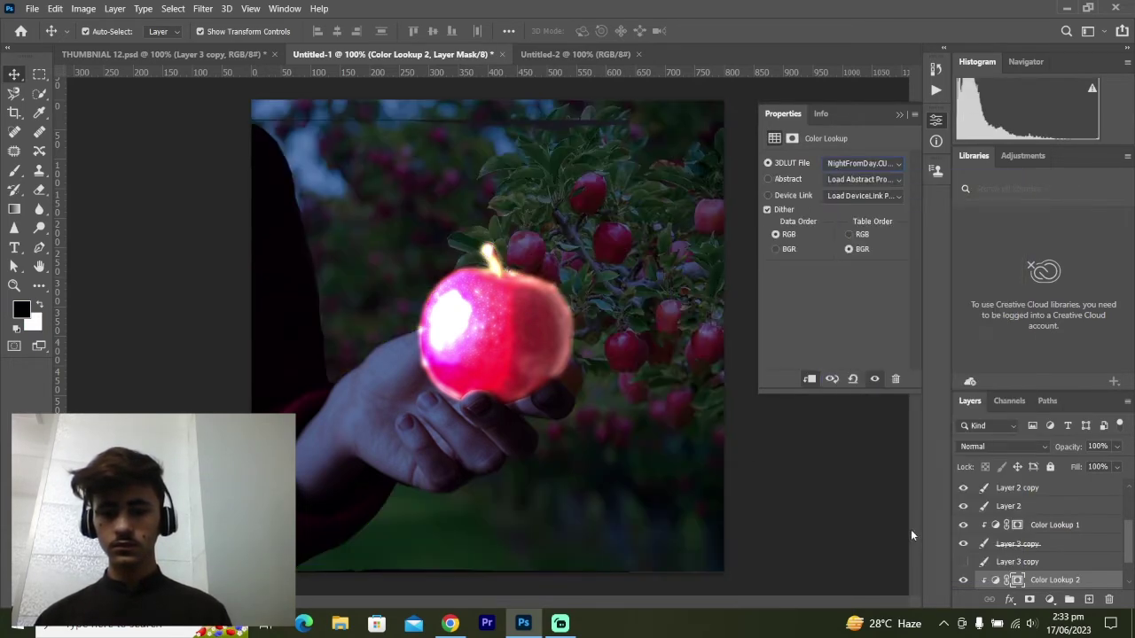
{"action": "left_click", "coordinate": [524, 362]}
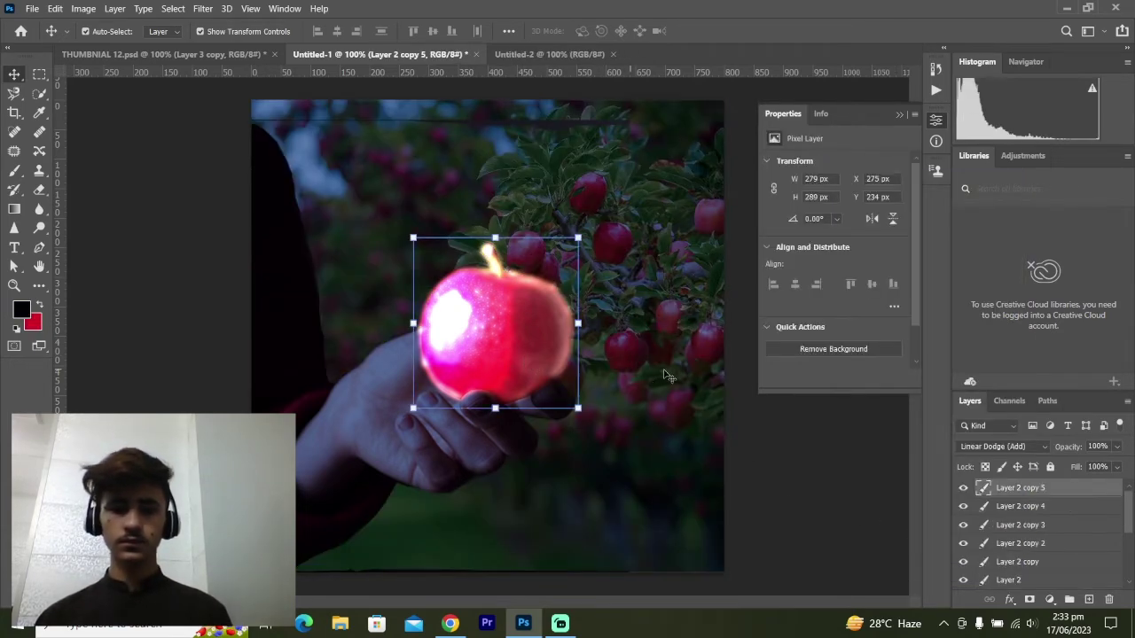
{"action": "left_click", "coordinate": [796, 483]}
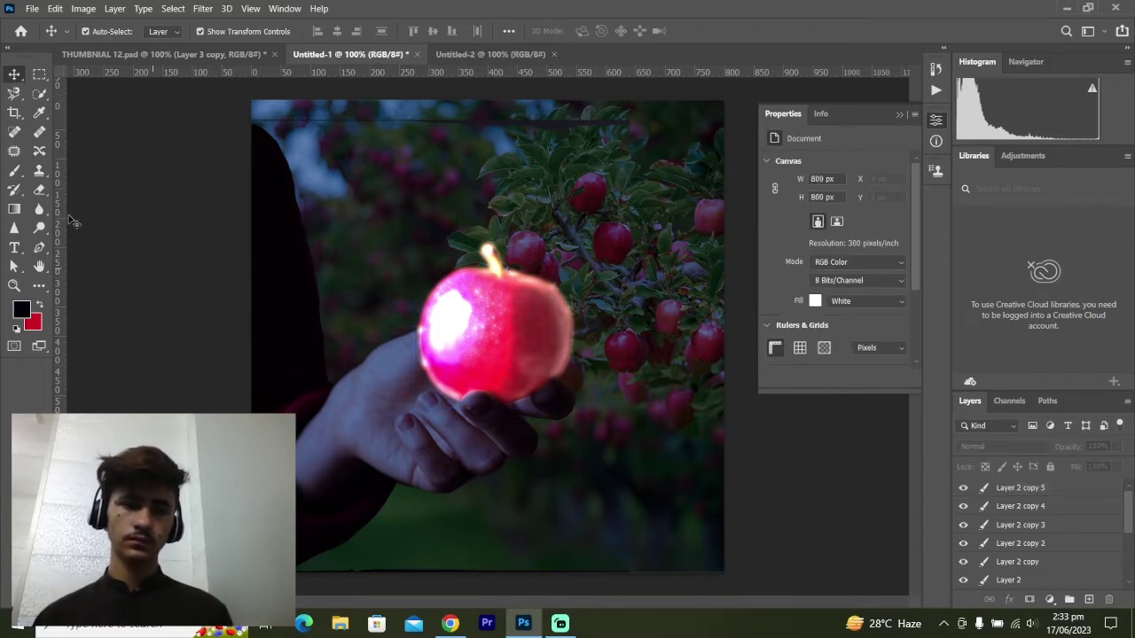
- Copy the third fire image from the Chrome image search and return to Photoshop
{"action": "left_click", "coordinate": [448, 624]}
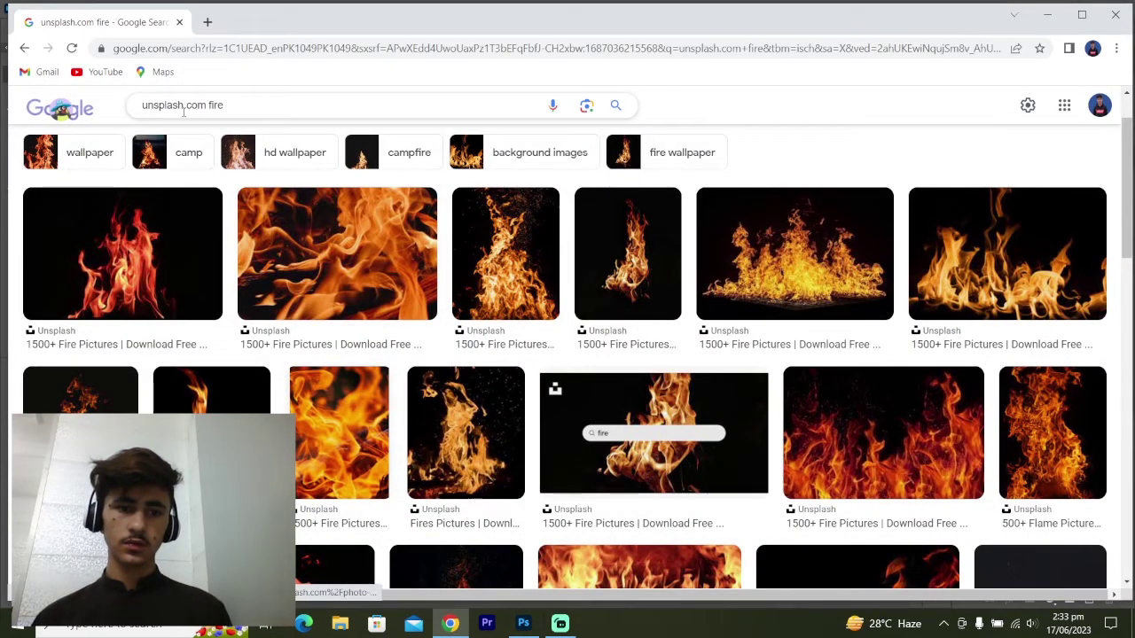
{"action": "right_click", "coordinate": [484, 264]}
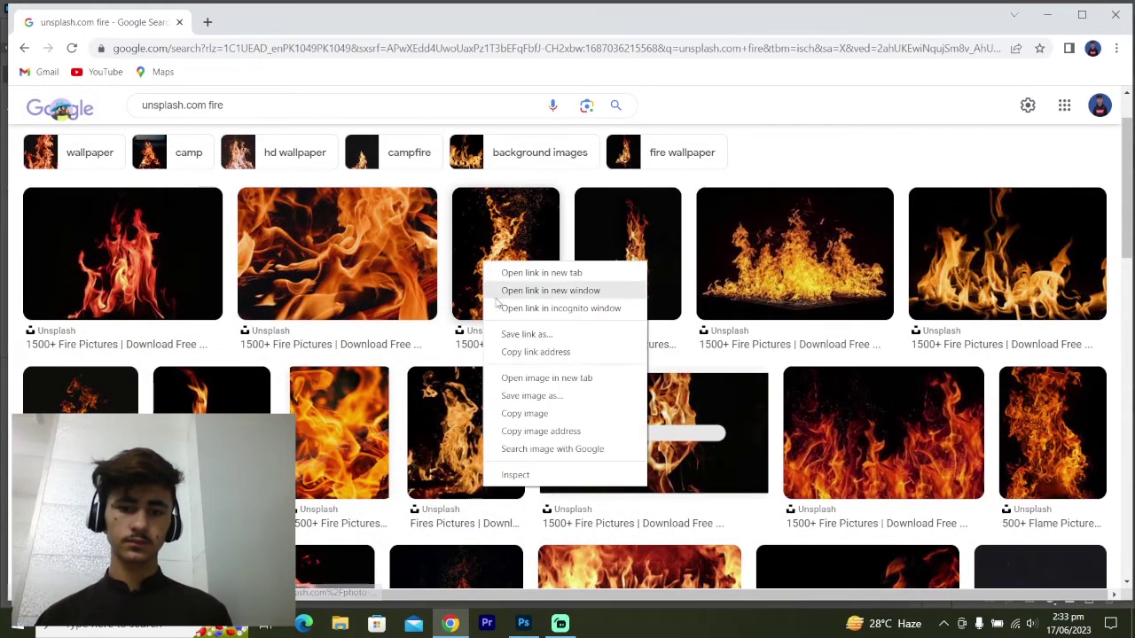
{"action": "left_click", "coordinate": [523, 414]}
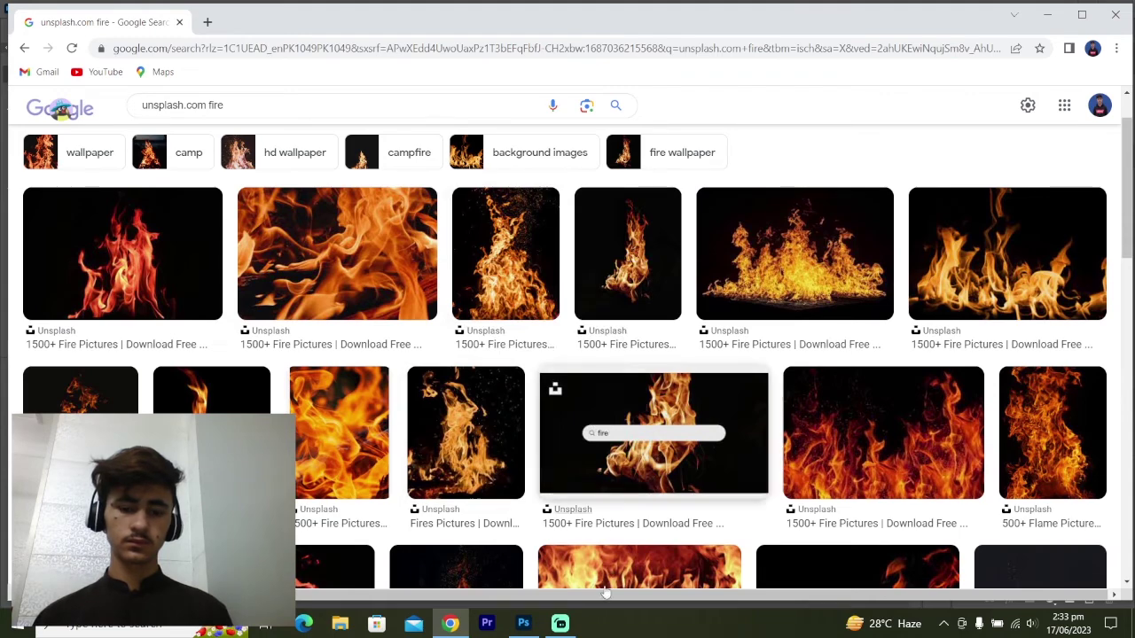
{"action": "left_click", "coordinate": [525, 623]}
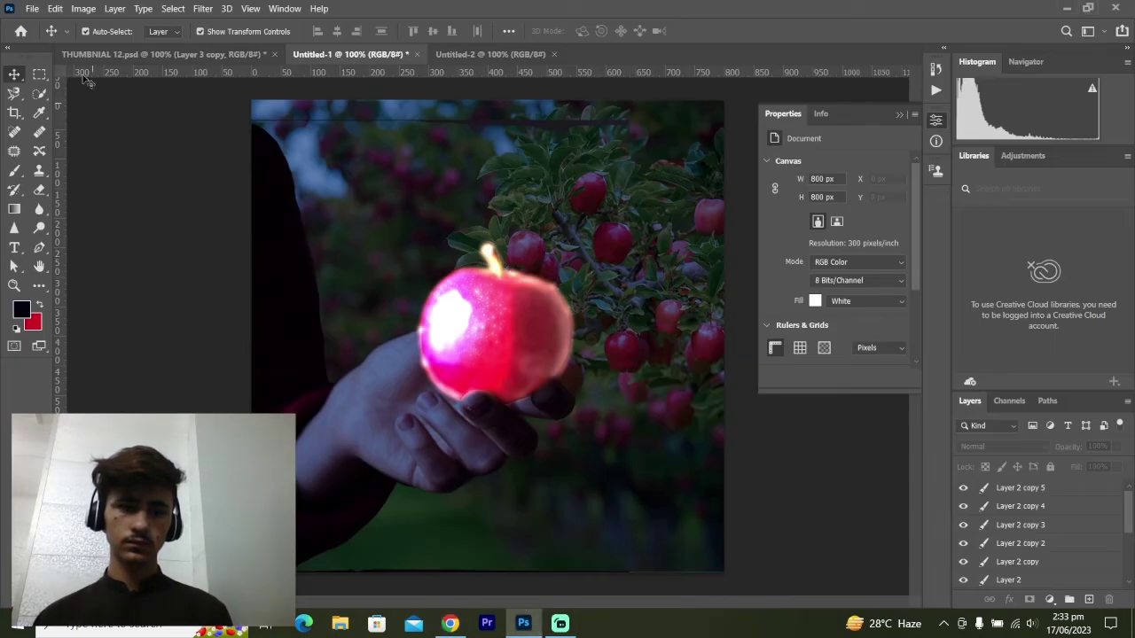
- Paste the fire image as a new layer and enlarge it to cover and rise above the apple
{"action": "left_click", "coordinate": [55, 8]}
{"action": "left_click", "coordinate": [98, 129]}
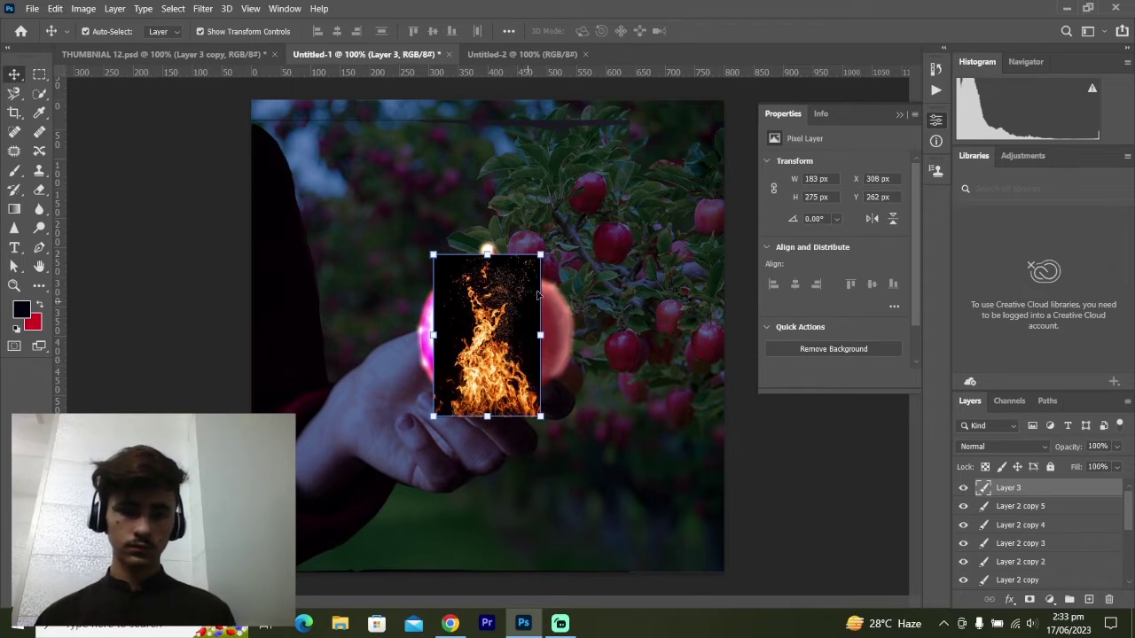
{"action": "left_click_drag", "start_coordinate": [572, 202], "coordinate": [601, 160]}
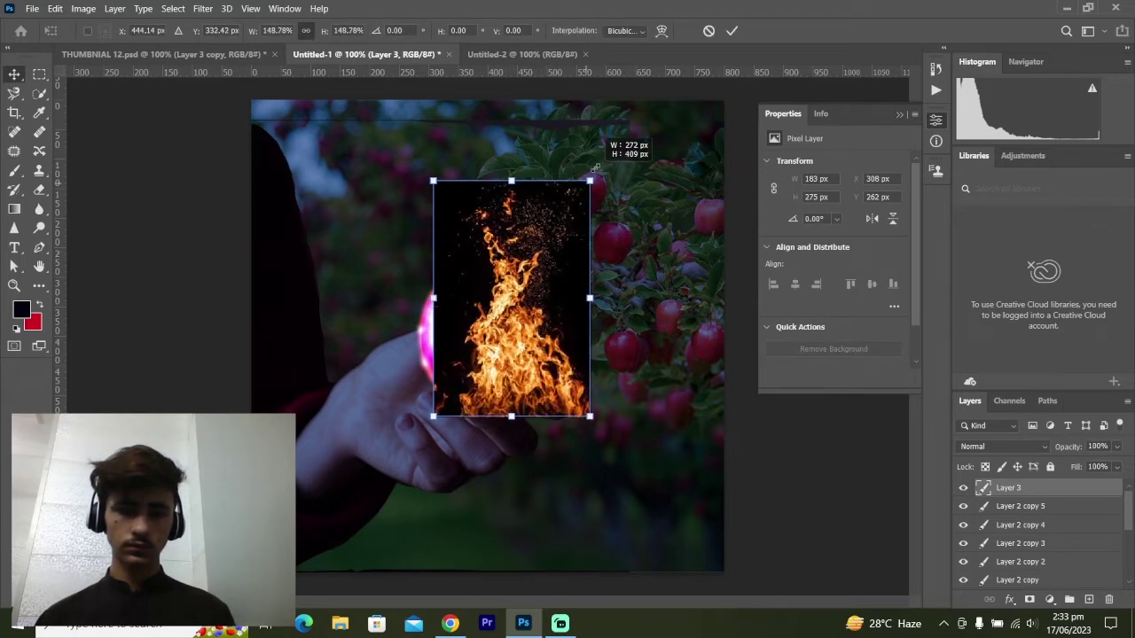
{"action": "left_click_drag", "start_coordinate": [516, 337], "coordinate": [495, 320]}
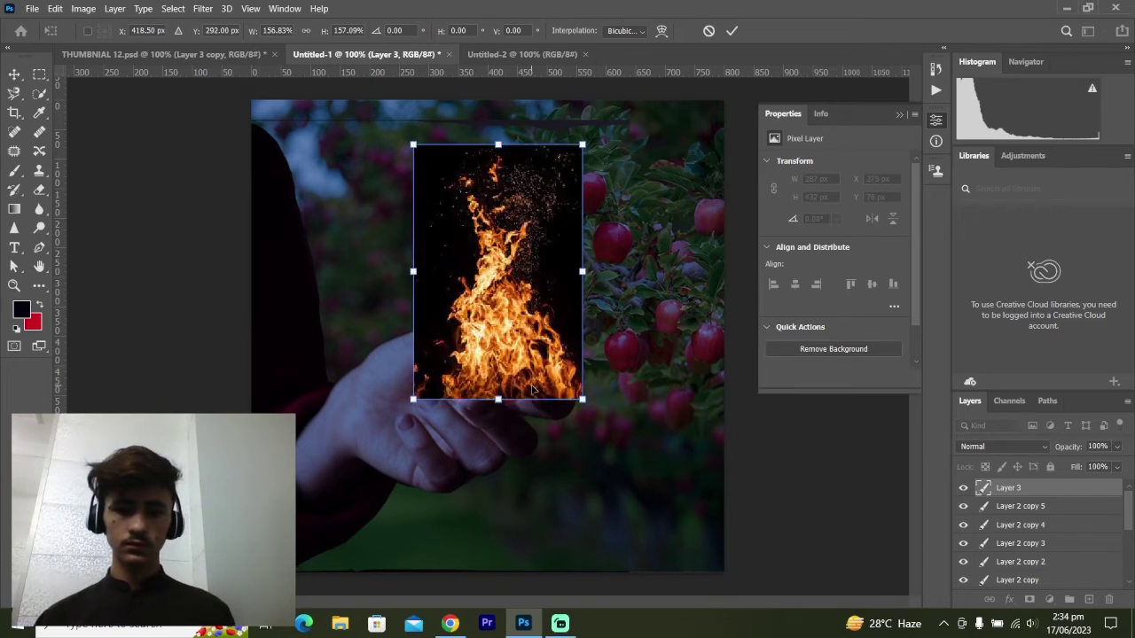
{"action": "left_click", "coordinate": [731, 30]}
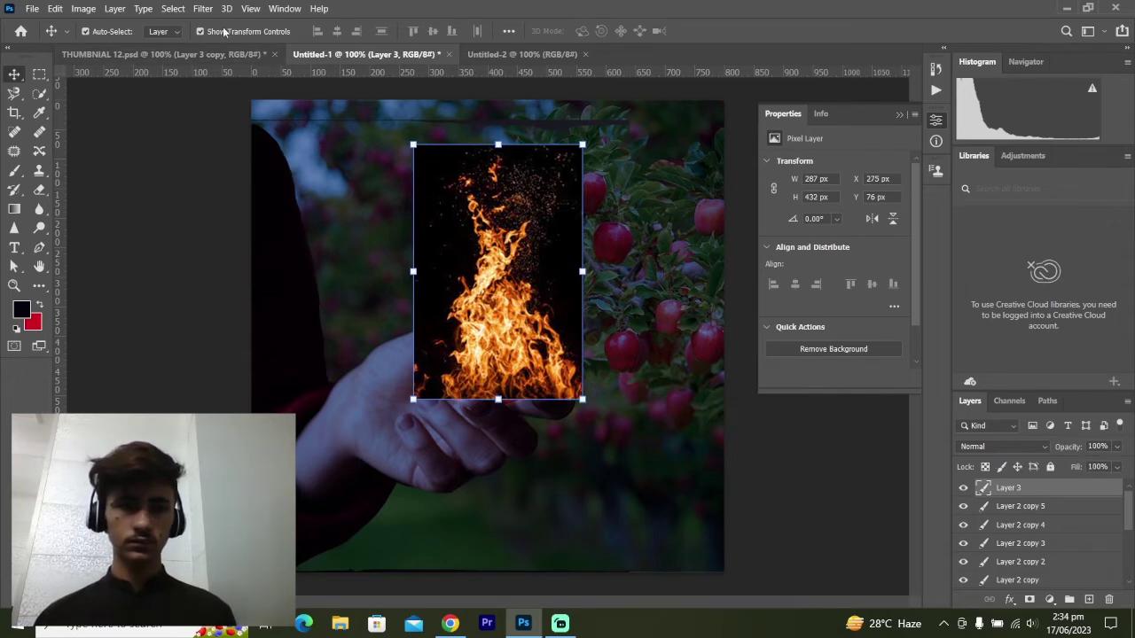
- Puppet Warp the fire layer with a lower-left corner pin nudged slightly left
{"action": "left_click", "coordinate": [55, 9]}
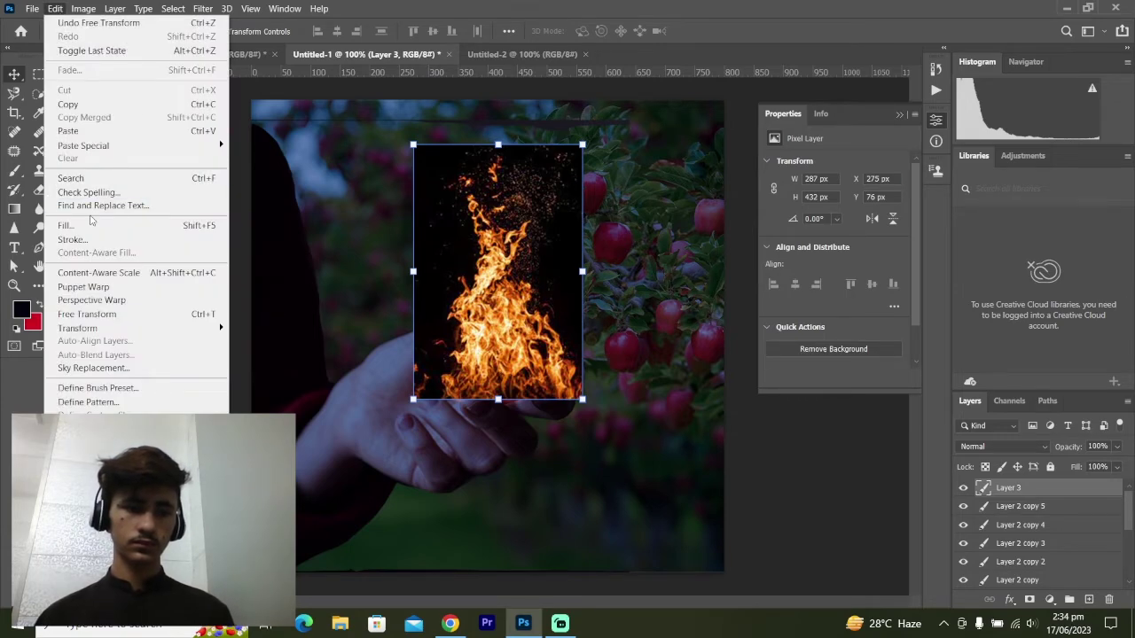
{"action": "left_click", "coordinate": [88, 288]}
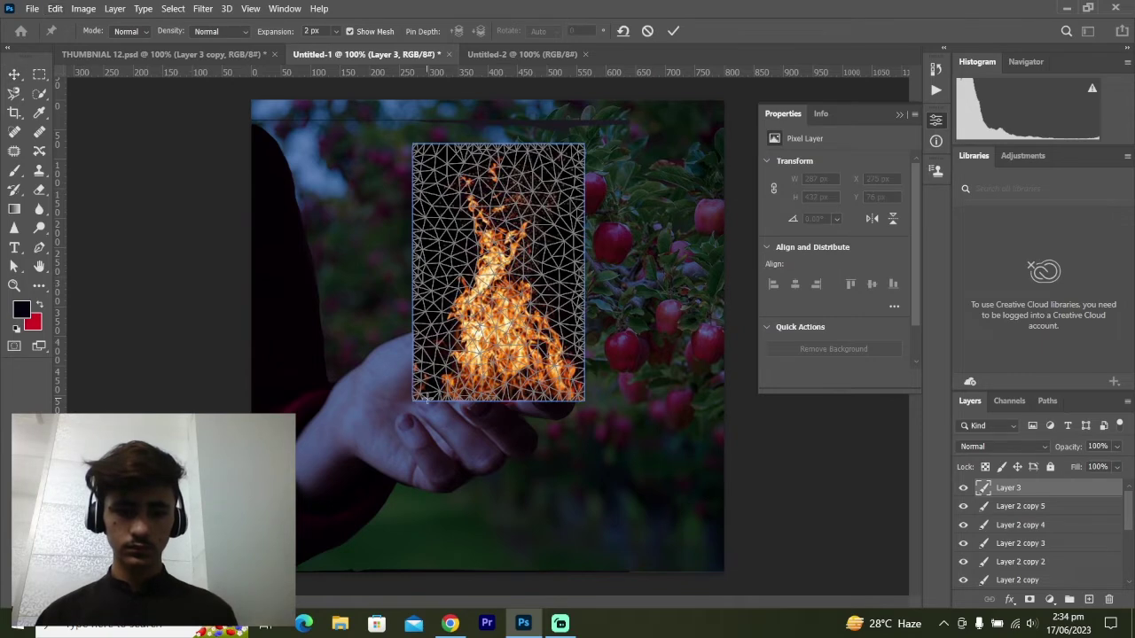
{"action": "left_click_drag", "start_coordinate": [426, 399], "coordinate": [423, 403]}
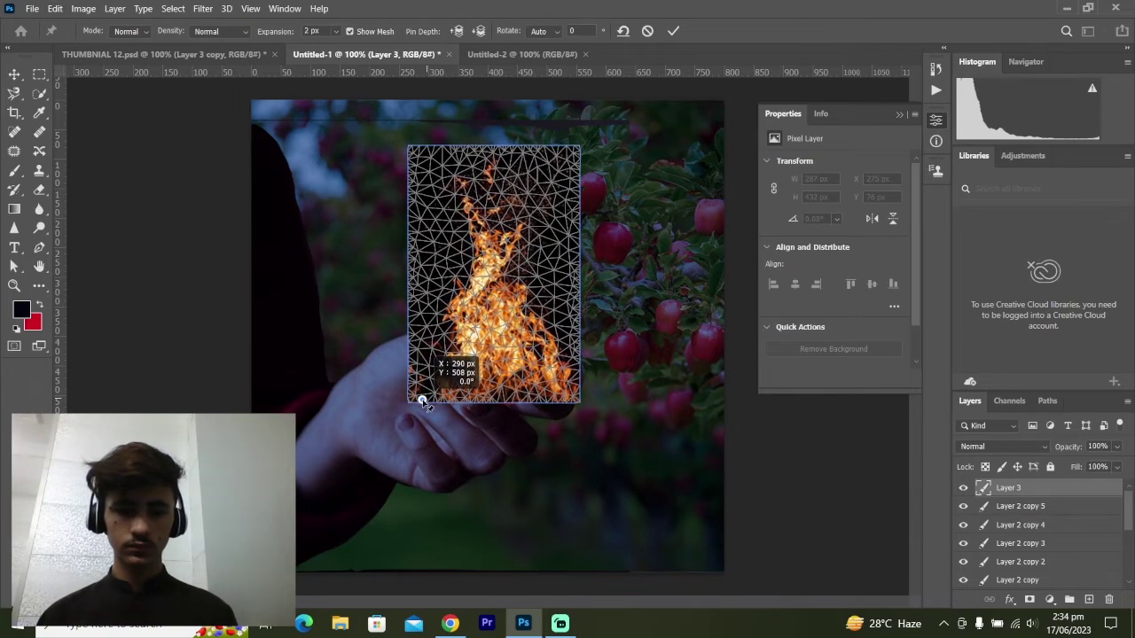
{"action": "left_click", "coordinate": [673, 32]}
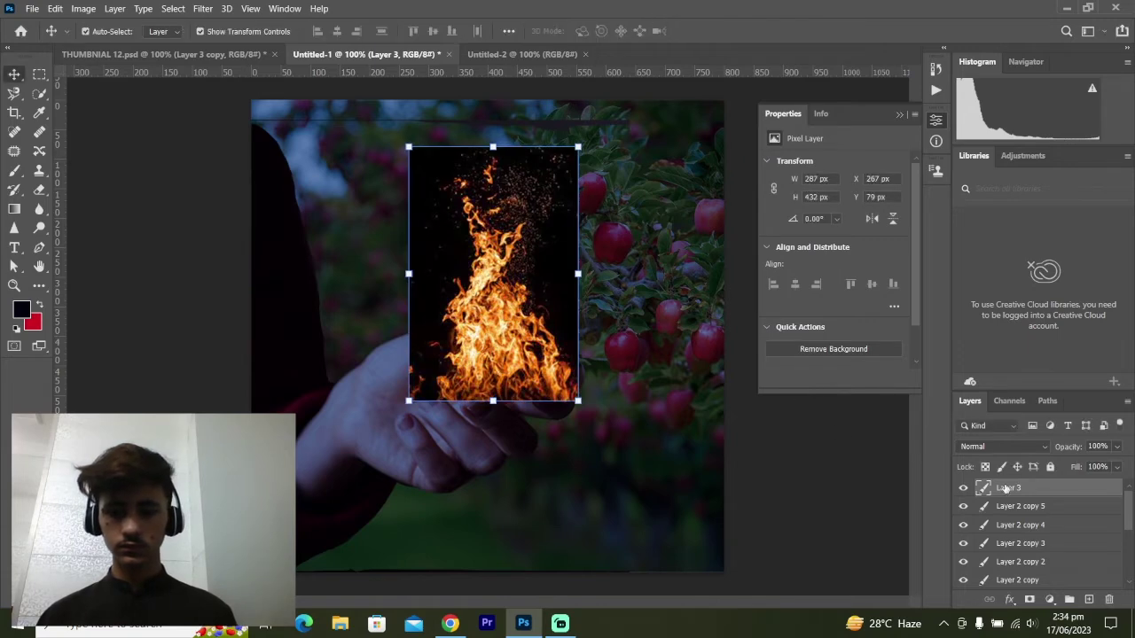
- Set the fire layer's blend mode to Linear Dodge (Add) and nudge it up to Y 73 px
{"action": "left_click", "coordinate": [999, 451]}
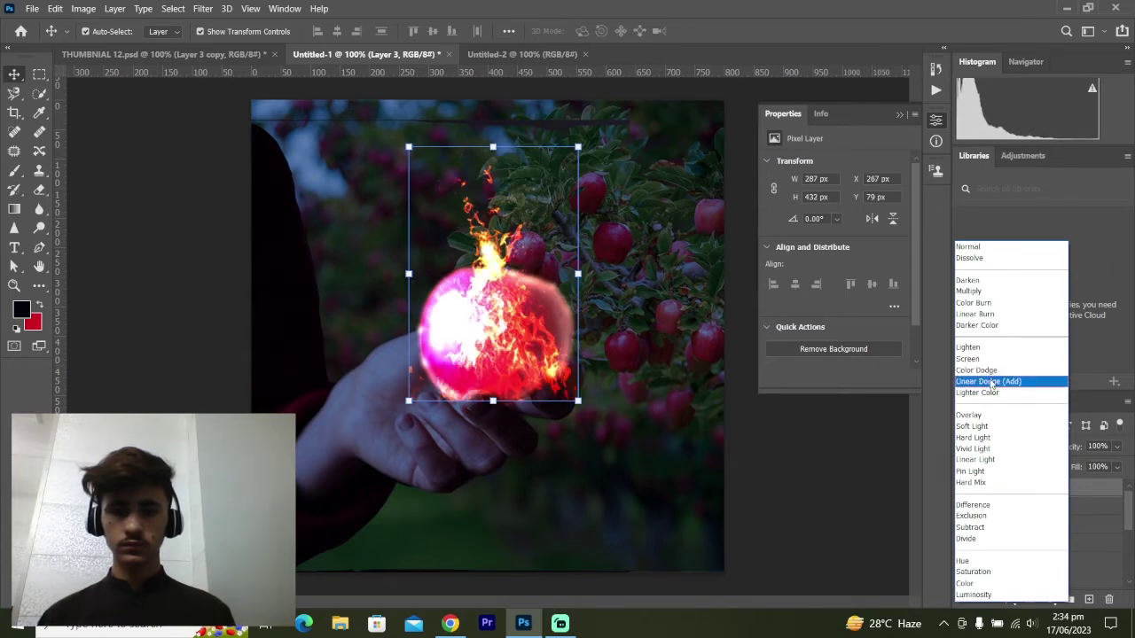
{"action": "left_click", "coordinate": [991, 381]}
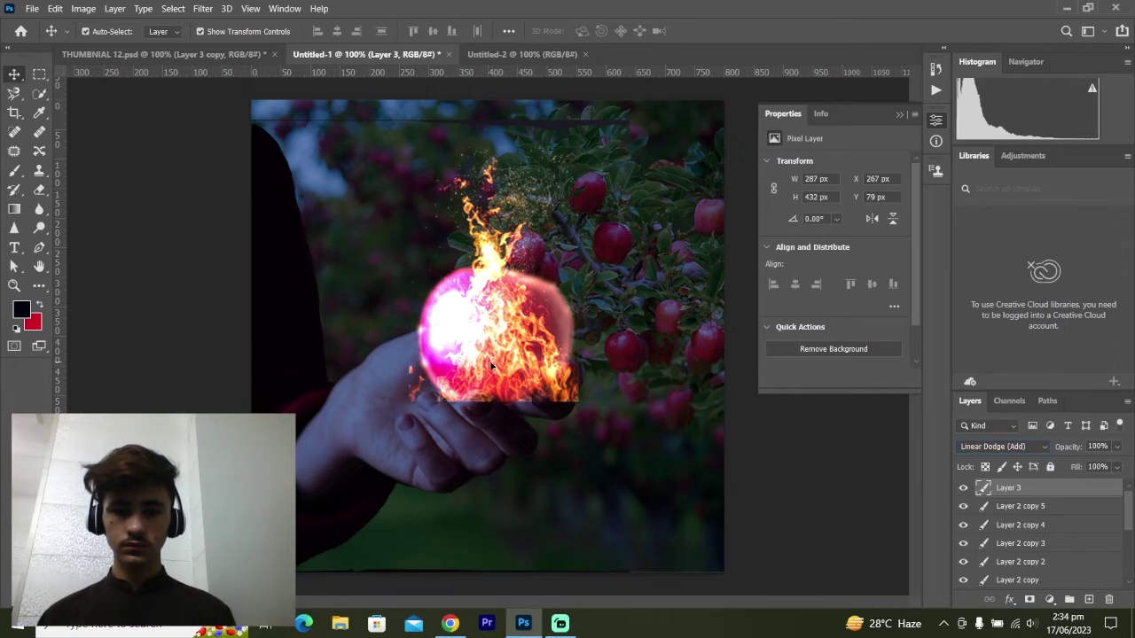
{"action": "left_click_drag", "start_coordinate": [496, 372], "coordinate": [492, 362]}
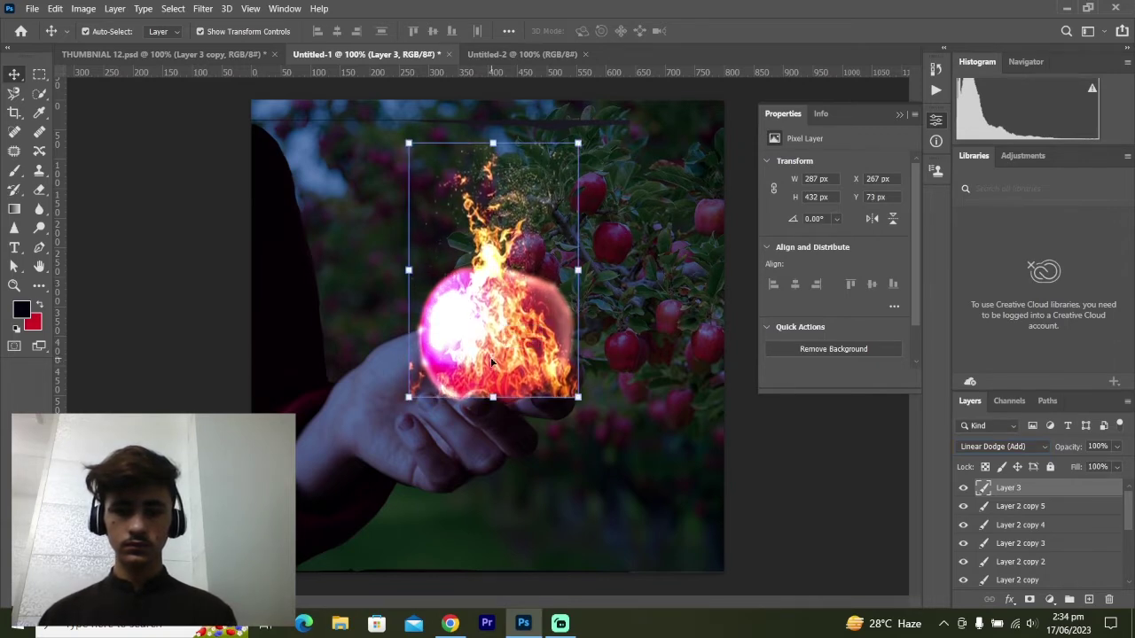
{"action": "left_click", "coordinate": [817, 443]}
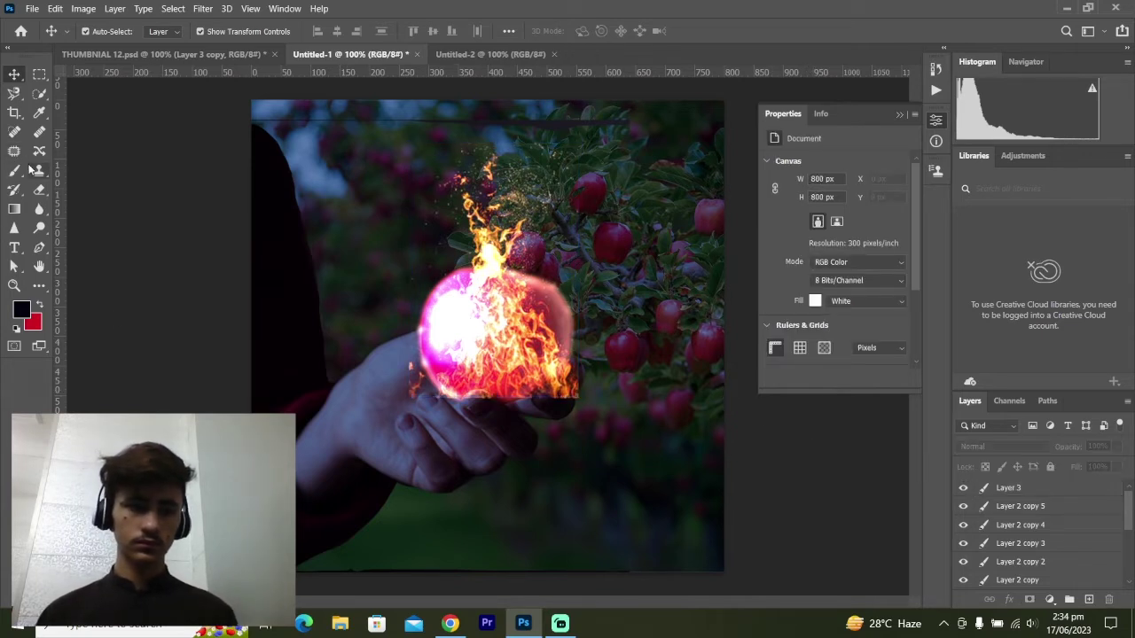
- With Layer 3 active, draw a Magnetic Lasso selection around the hand along the apple's lower edge
{"action": "left_click", "coordinate": [37, 98]}
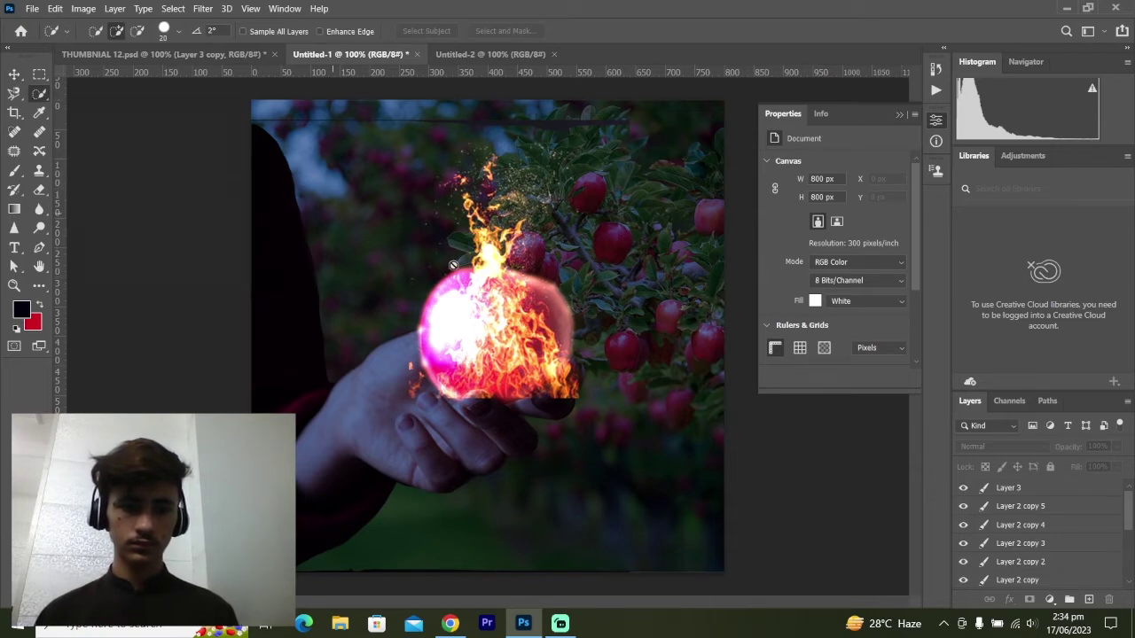
{"action": "left_click", "coordinate": [16, 94]}
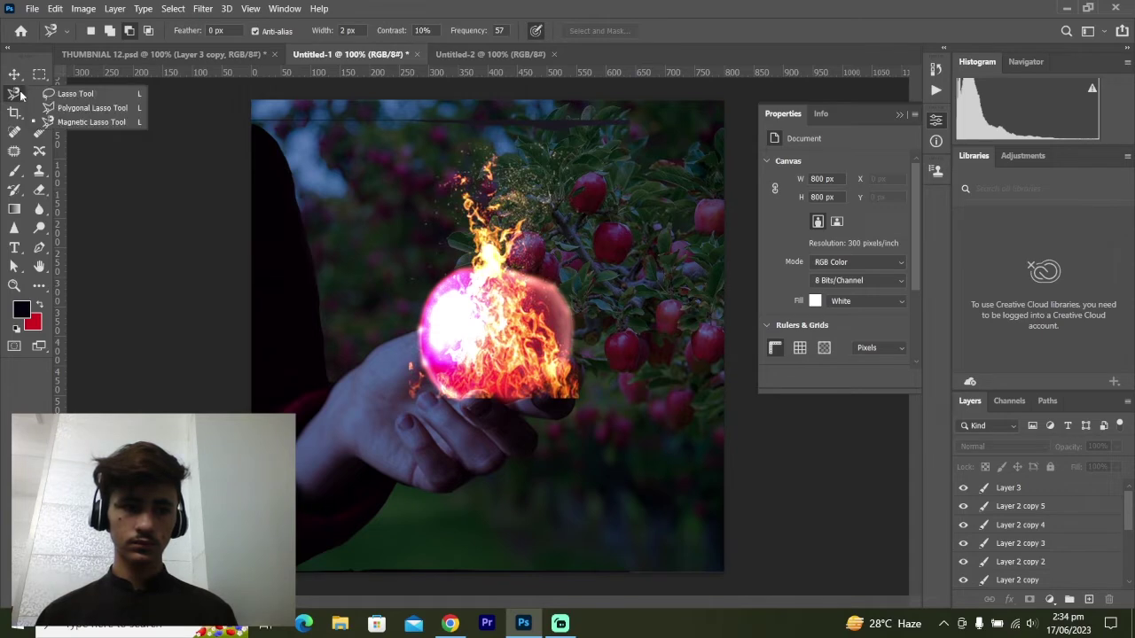
{"action": "left_click", "coordinate": [19, 100]}
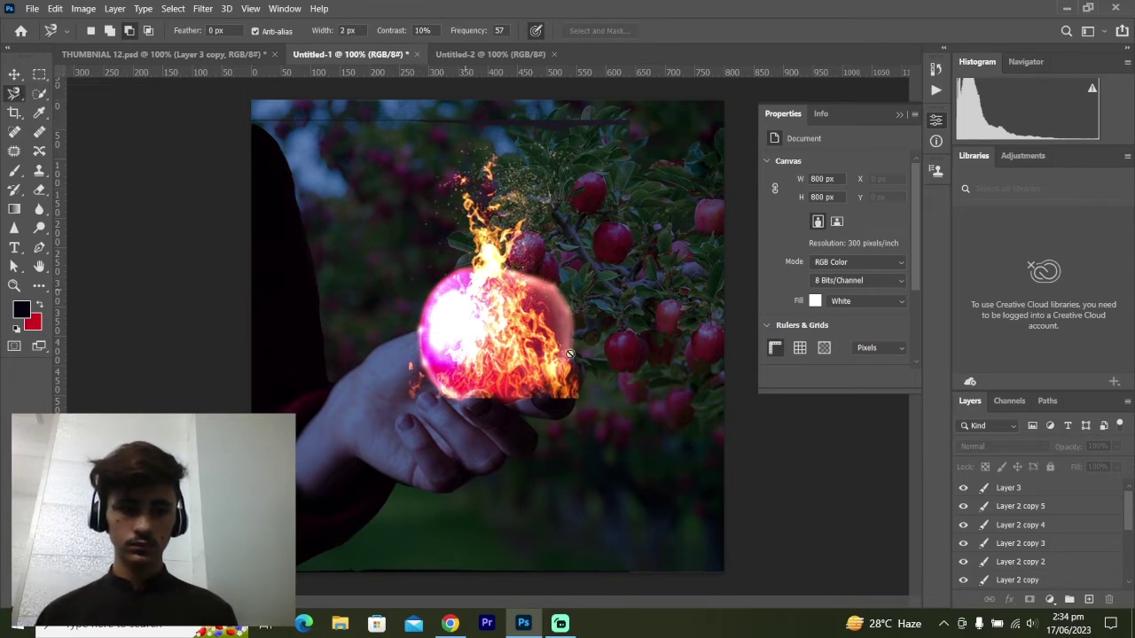
{"action": "left_click", "coordinate": [997, 490]}
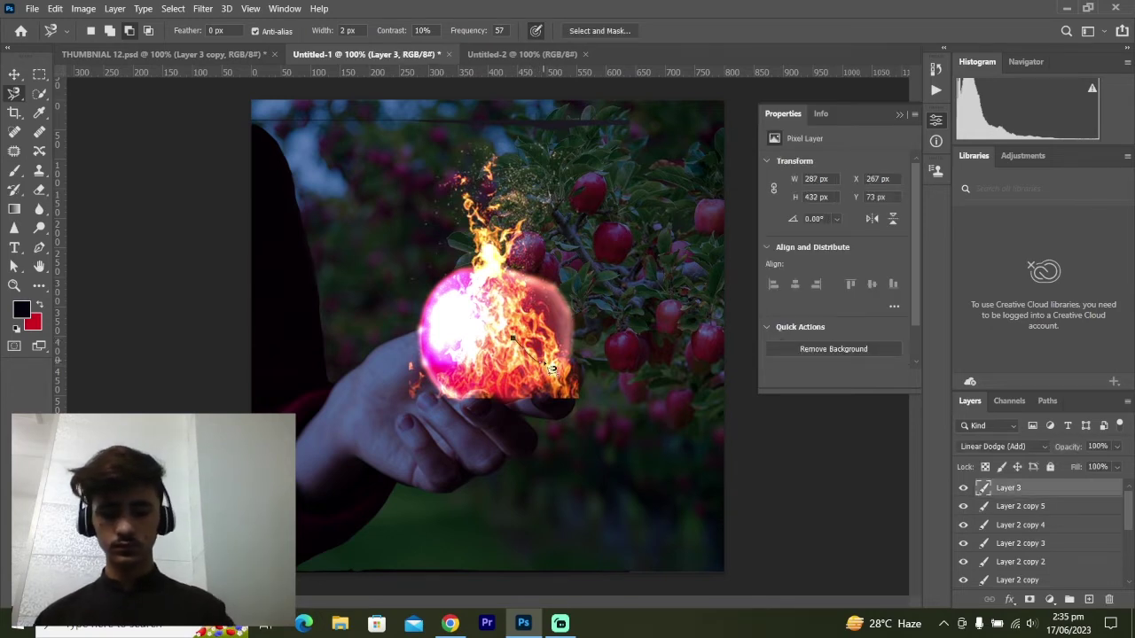
{"action": "key", "text": "v"}
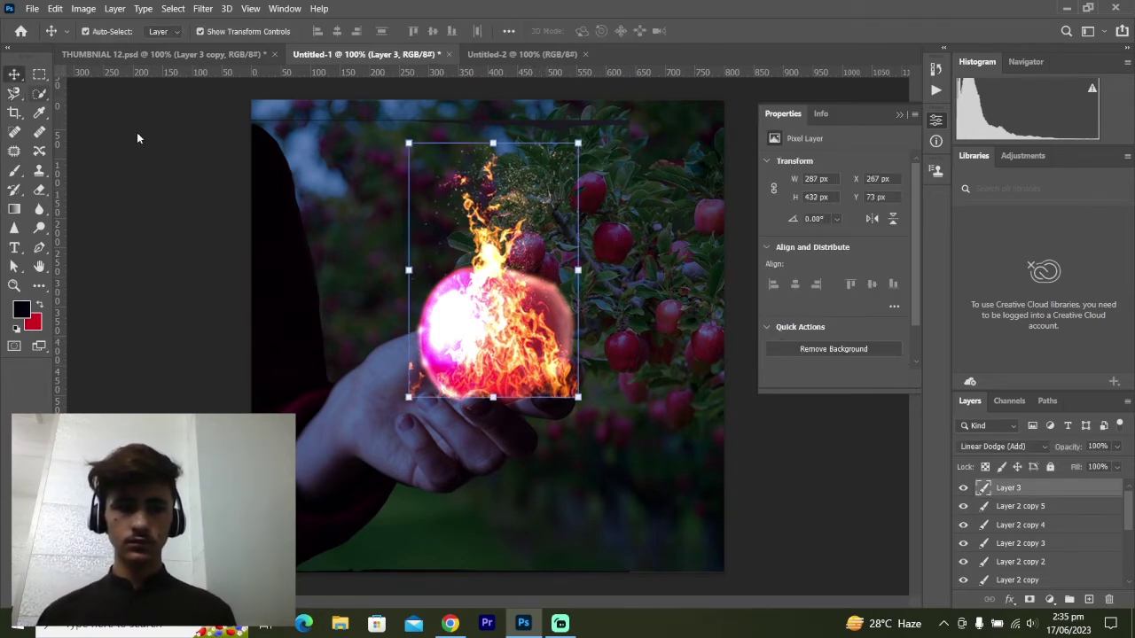
{"action": "left_click", "coordinate": [963, 489]}
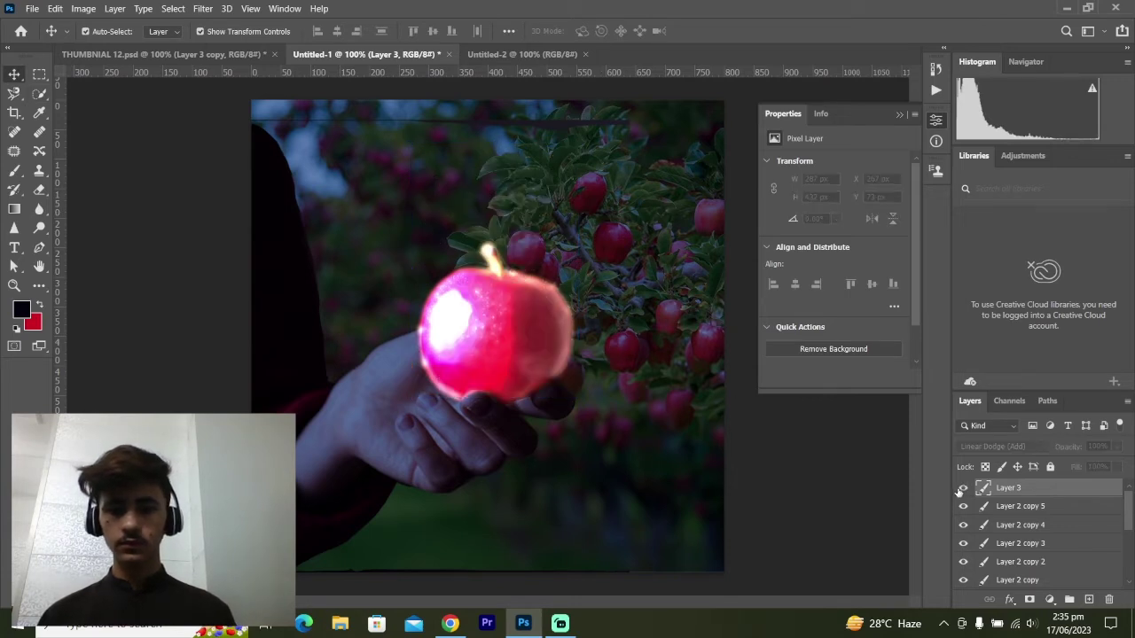
{"action": "left_click", "coordinate": [16, 95]}
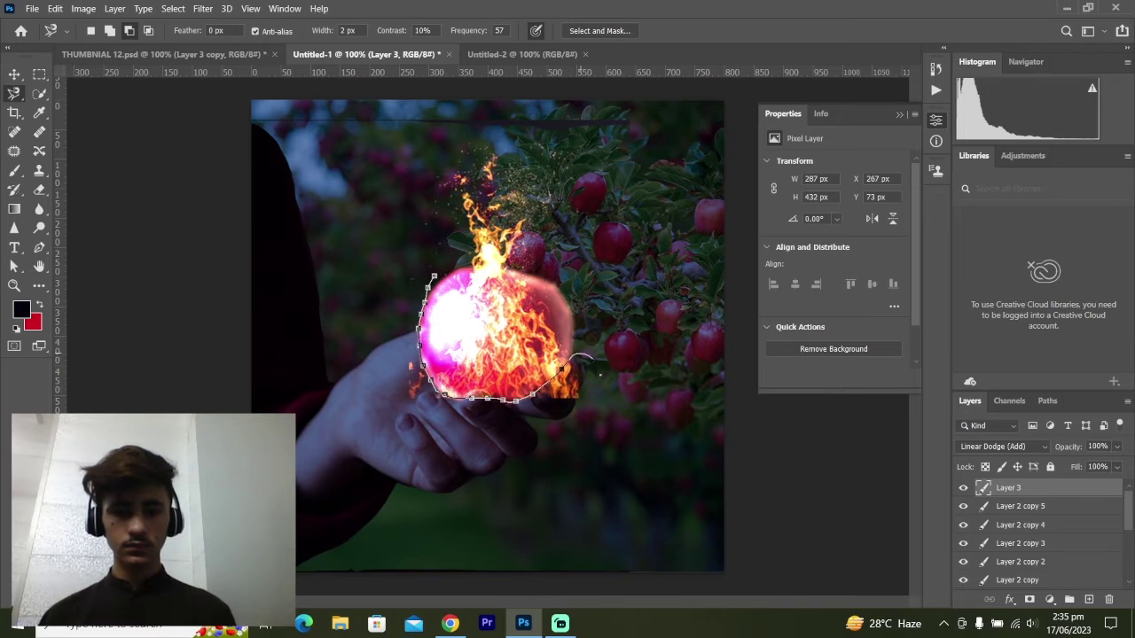
{"action": "mouse_move", "coordinate": [565, 364]}
{"action": "left_mouse_down"}
{"action": "mouse_move", "coordinate": [347, 467]}
{"action": "mouse_move", "coordinate": [274, 355]}
{"action": "mouse_move", "coordinate": [299, 274]}
{"action": "mouse_move", "coordinate": [400, 222]}
{"action": "mouse_move", "coordinate": [416, 228]}
{"action": "left_mouse_up"}
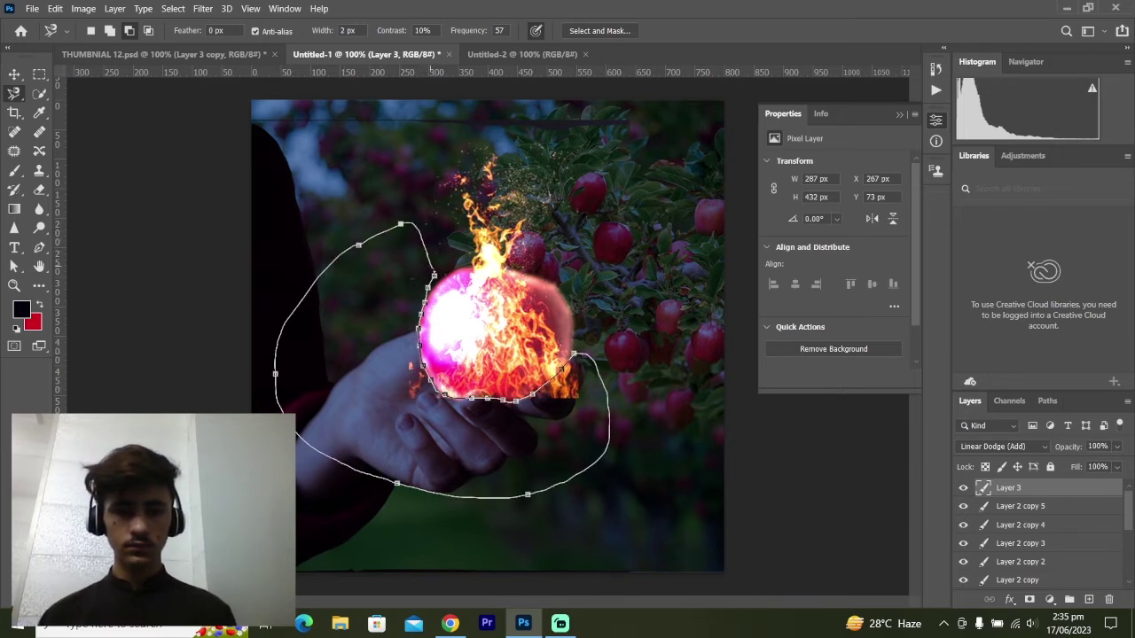
{"action": "left_click", "coordinate": [444, 283]}
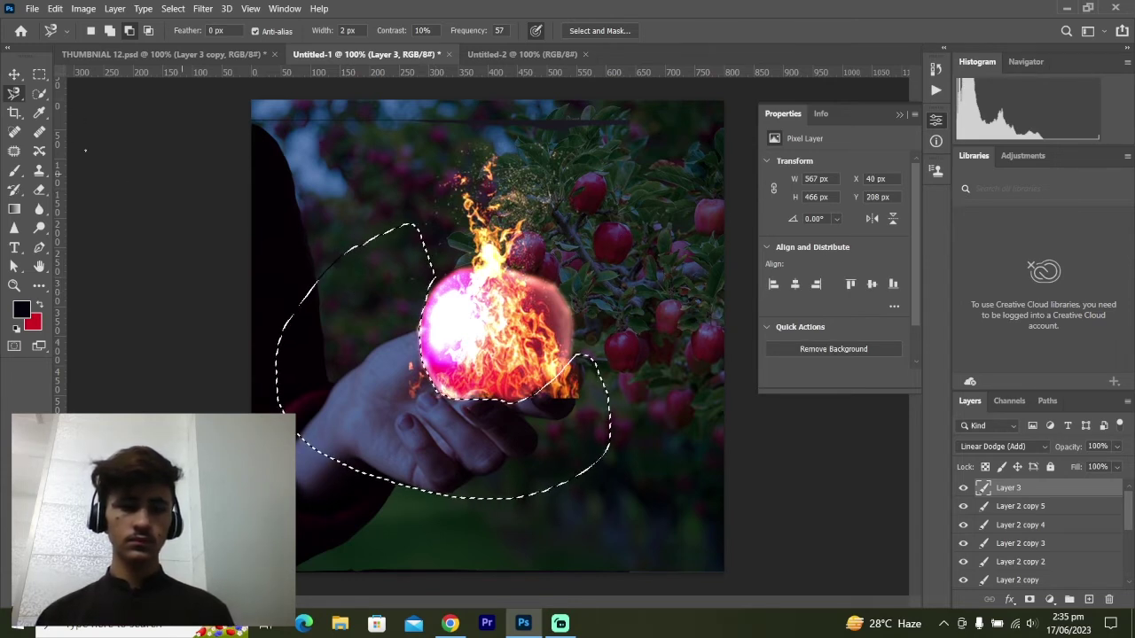
- Erase stray flames on the hand and the fireball's lower right with a 100% opacity eraser
{"action": "left_click", "coordinate": [40, 190]}
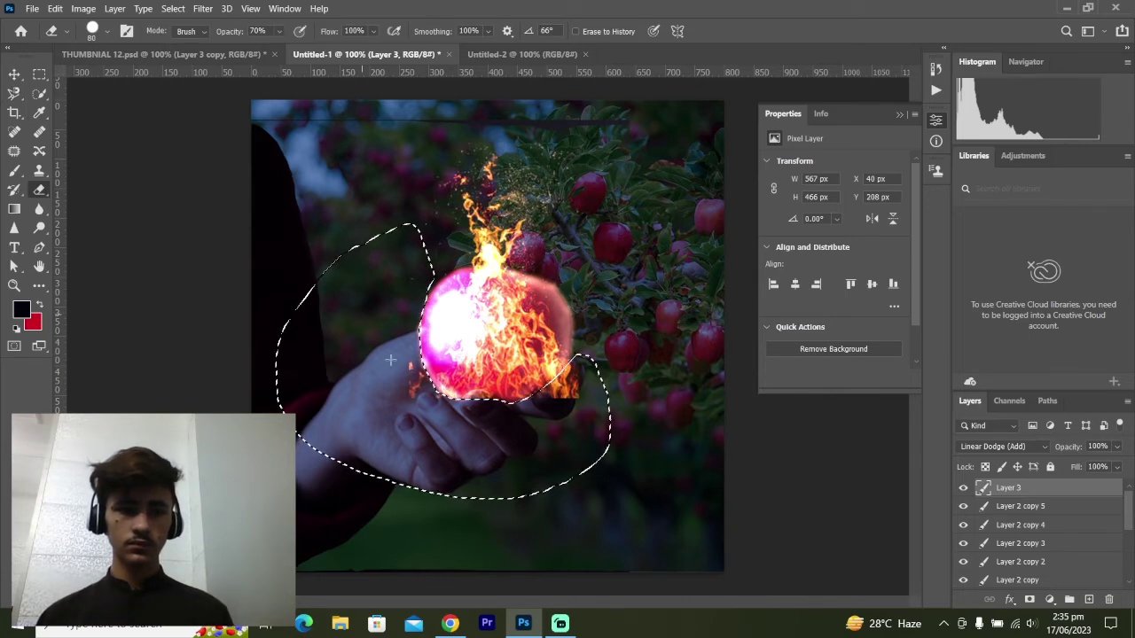
{"action": "left_click_drag", "start_coordinate": [390, 359], "coordinate": [474, 438]}
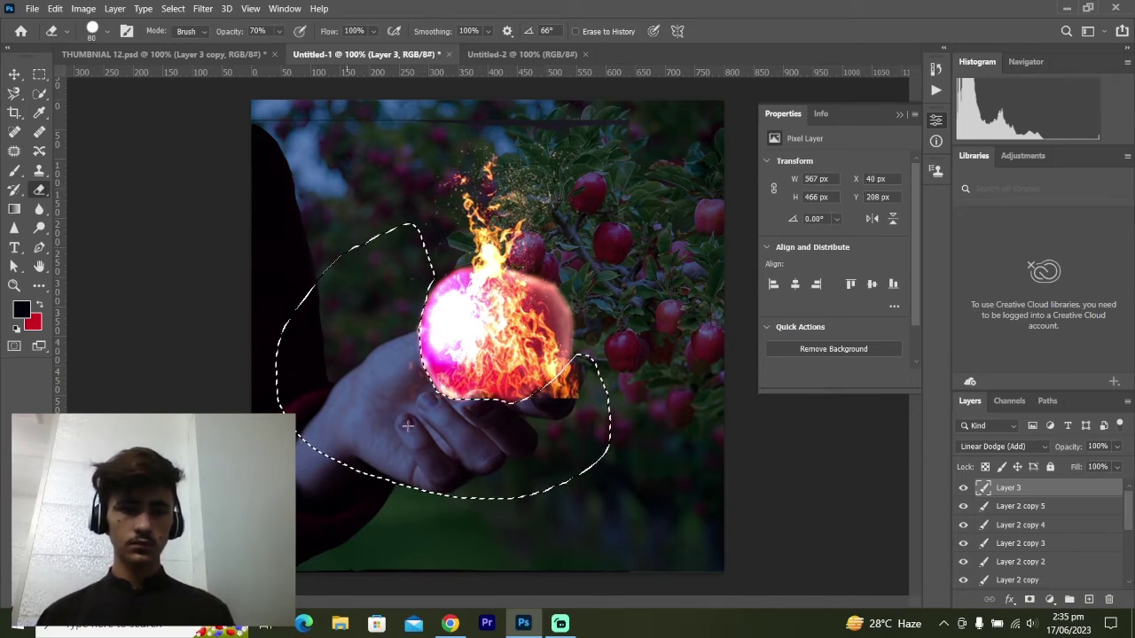
{"action": "left_click", "coordinate": [279, 31]}
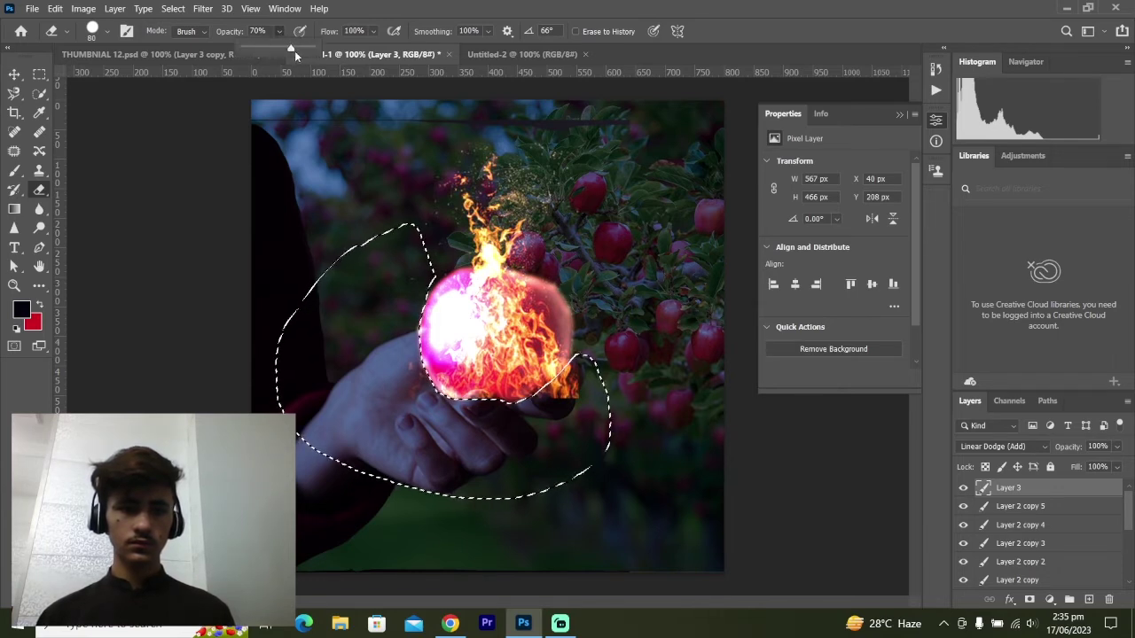
{"action": "left_click_drag", "start_coordinate": [295, 51], "coordinate": [327, 43]}
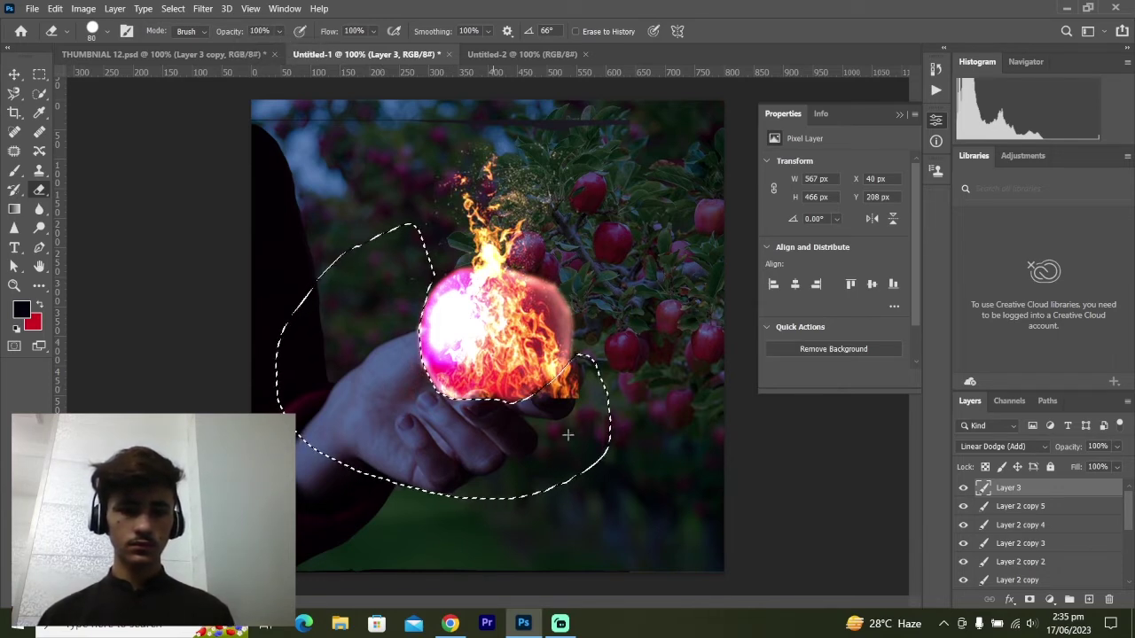
{"action": "left_click_drag", "start_coordinate": [554, 391], "coordinate": [588, 338]}
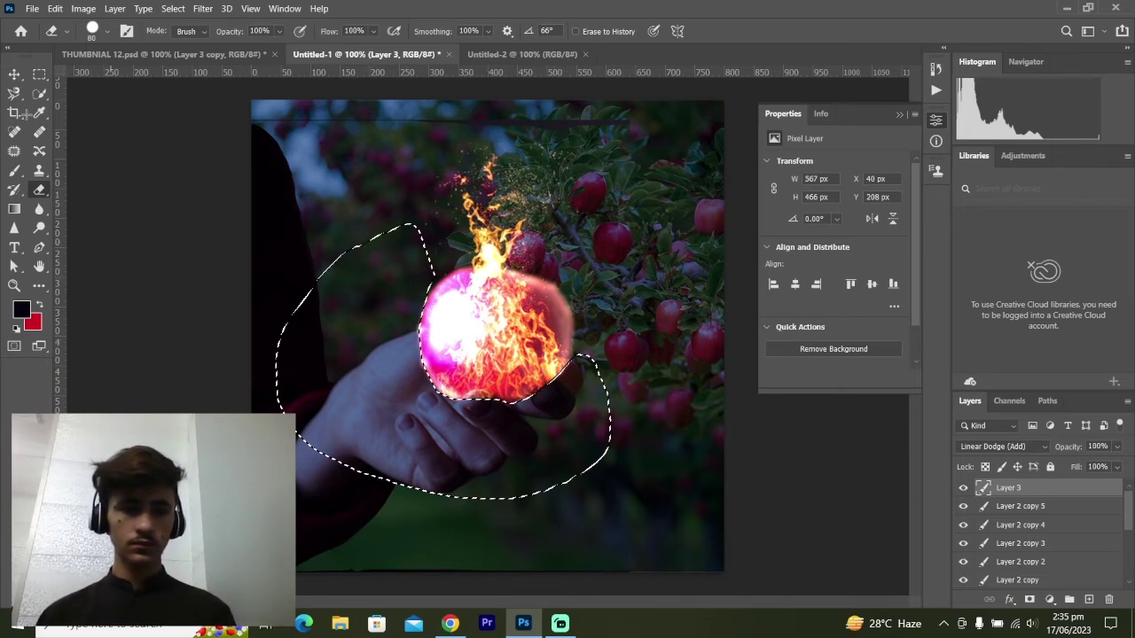
- Drop the lasso selection and switch to the Rectangular Marquee tool
{"action": "key", "text": "v"}
{"action": "left_click", "coordinate": [39, 75]}
{"action": "left_click", "coordinate": [150, 147]}
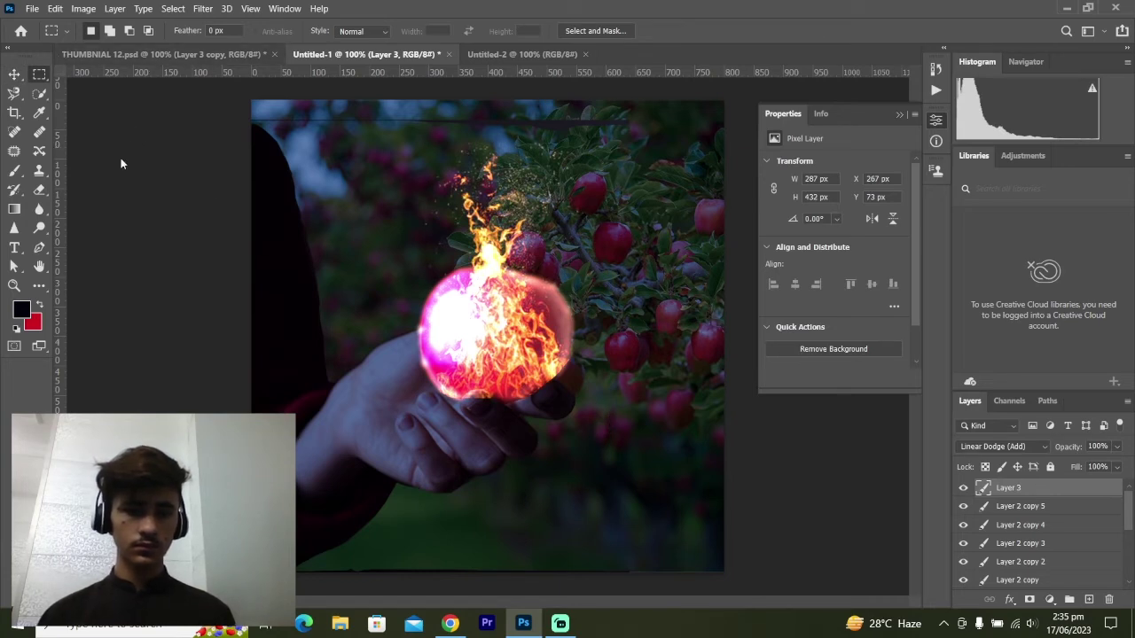
- Lower Layer 3's opacity slightly and set the Eraser to 10 px
{"action": "left_click", "coordinate": [1116, 448]}
{"action": "left_click_drag", "start_coordinate": [1124, 463], "coordinate": [1111, 466]}
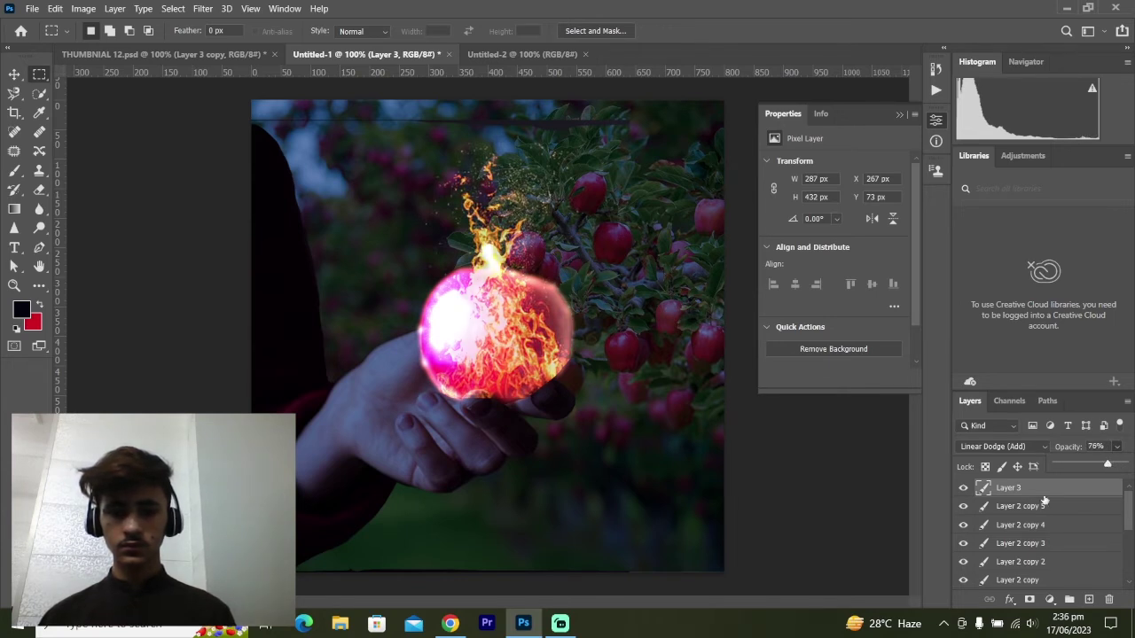
{"action": "left_click_drag", "start_coordinate": [1108, 467], "coordinate": [1099, 470]}
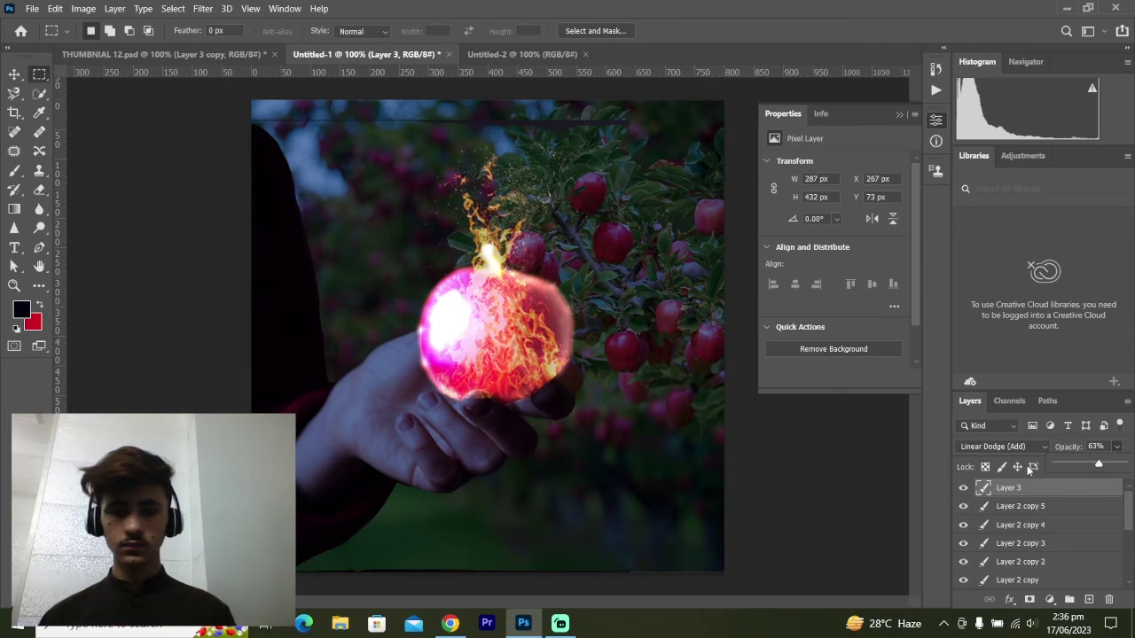
{"action": "left_click", "coordinate": [41, 191]}
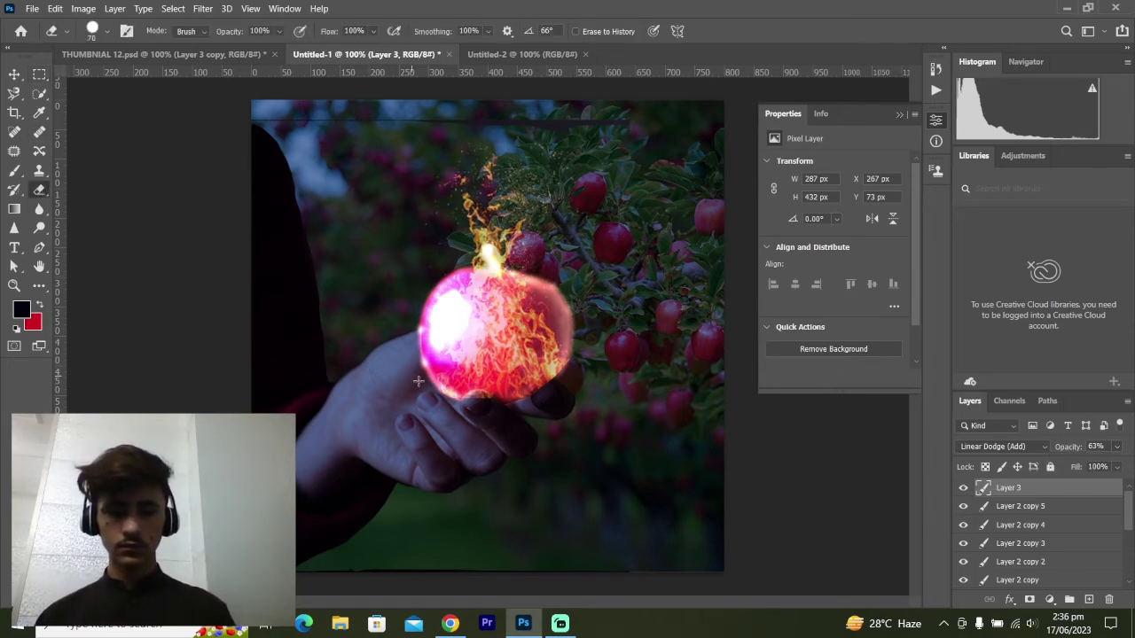
{"action": "key", "text": "bracketleft"}
{"action": "key", "text": "bracketleft"}
{"action": "key", "text": "bracketleft"}
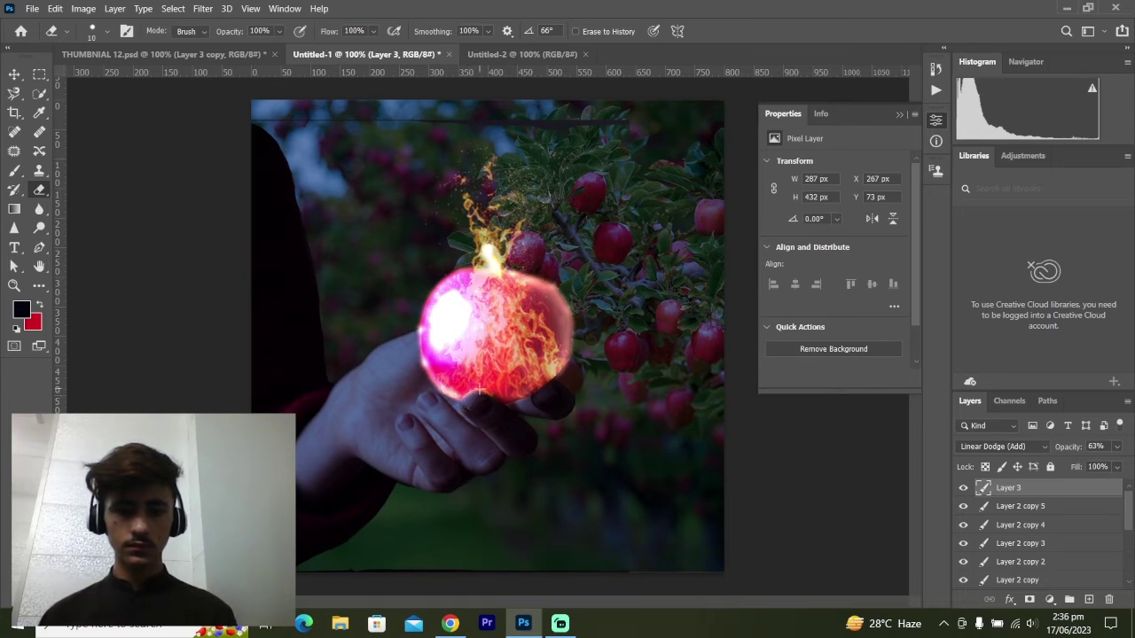
- Reselect the fire Layer 3 and reduce its opacity to 49%
{"action": "key", "text": "v"}
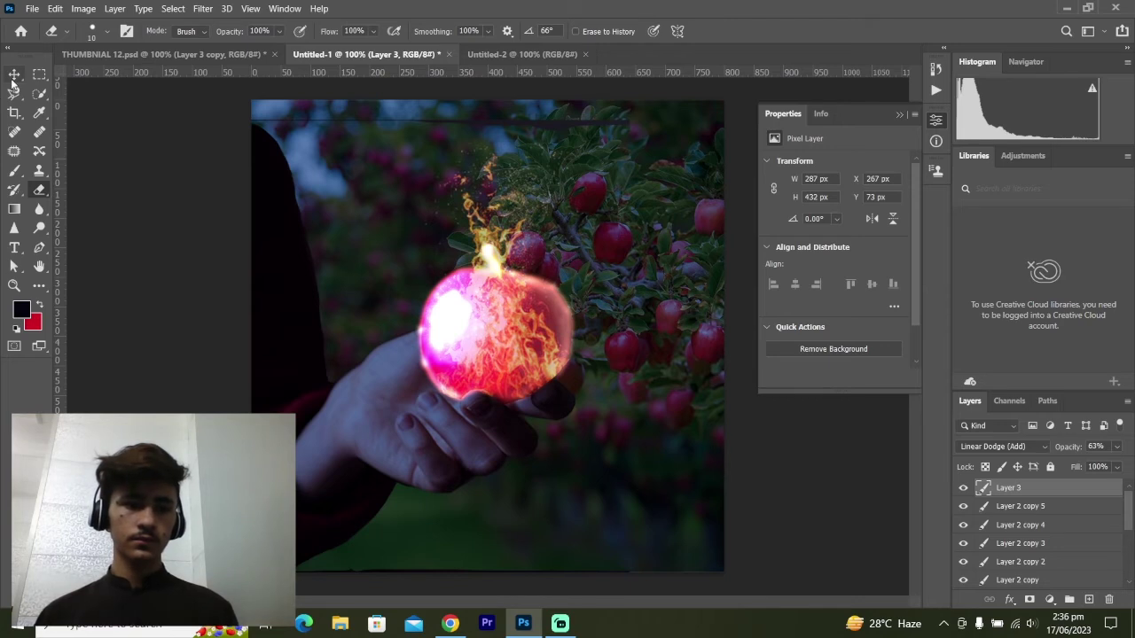
{"action": "left_click", "coordinate": [720, 490]}
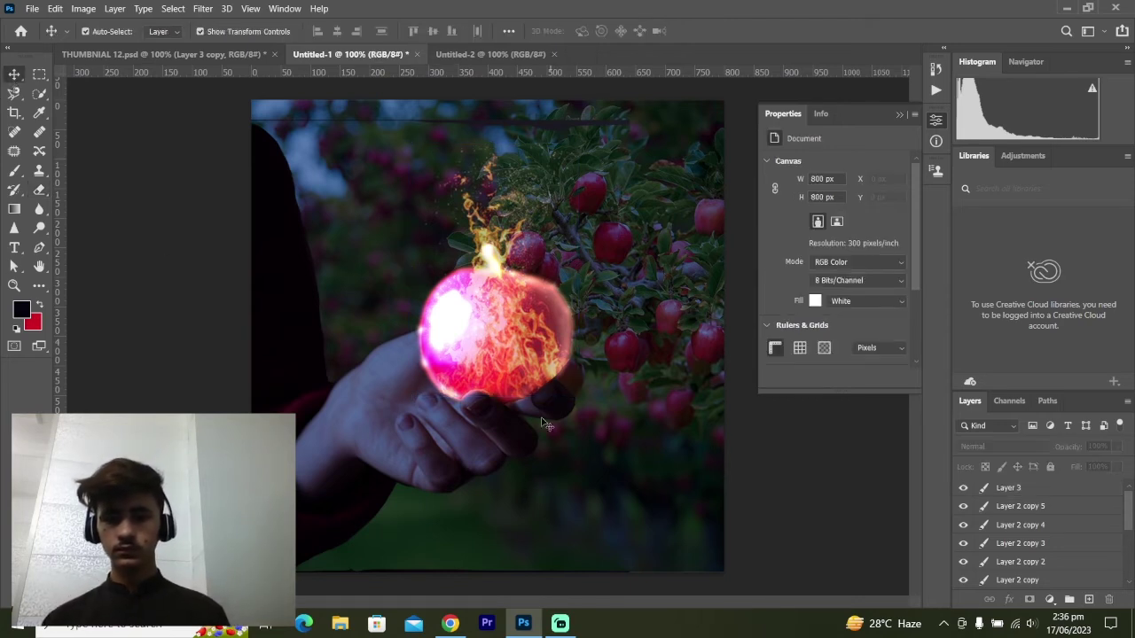
{"action": "left_click", "coordinate": [1046, 487]}
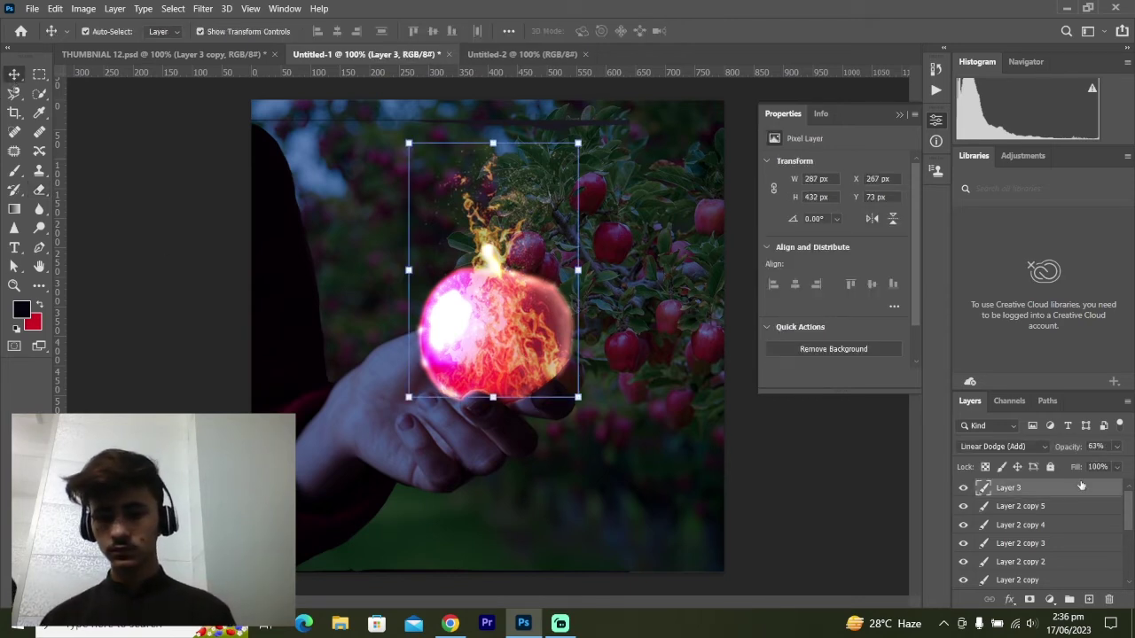
{"action": "left_click_drag", "start_coordinate": [1115, 447], "coordinate": [1090, 467]}
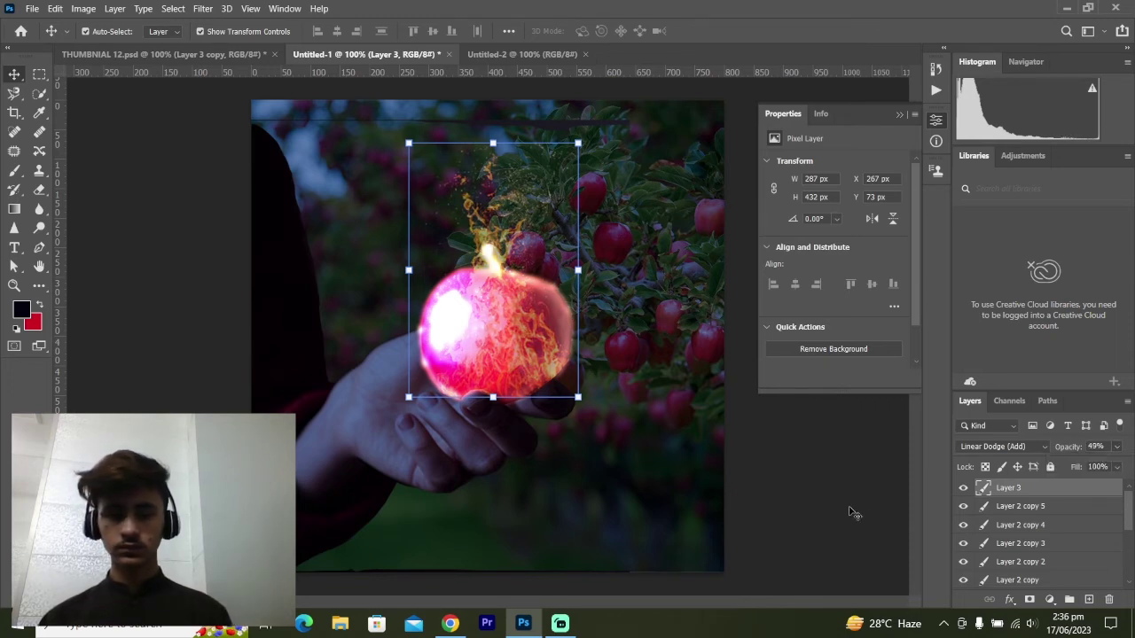
{"action": "left_click", "coordinate": [740, 483]}
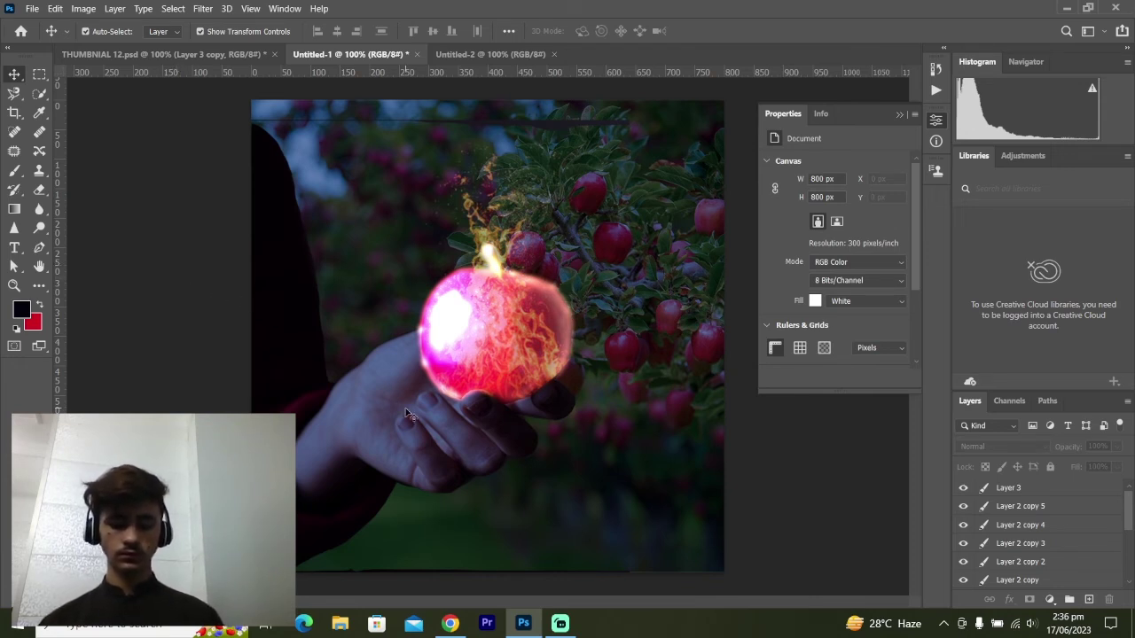
- Add a Hue/Saturation adjustment above photo Layer 1 with Lightness lowered to -39
{"action": "left_click", "coordinate": [542, 472]}
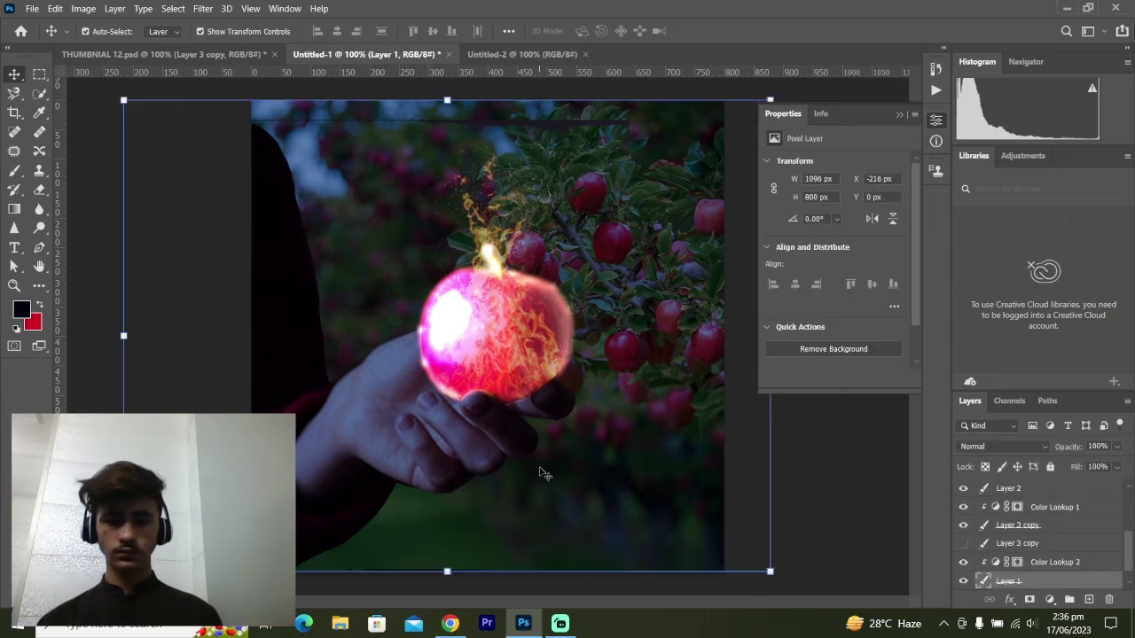
{"action": "left_click", "coordinate": [1050, 600]}
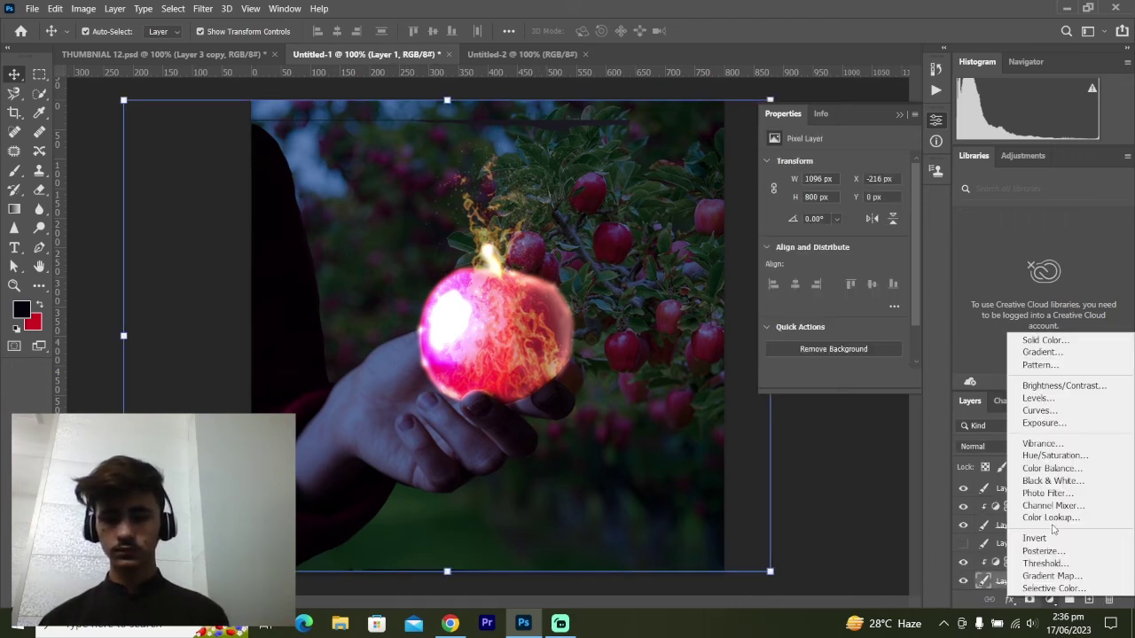
{"action": "left_click", "coordinate": [1054, 456]}
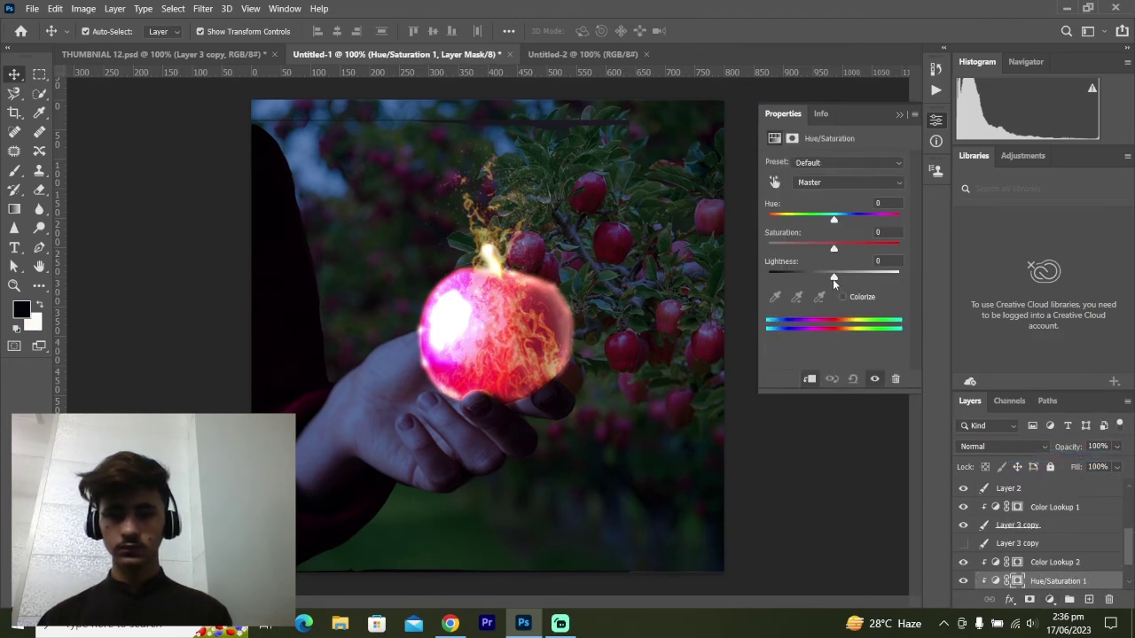
{"action": "left_click_drag", "start_coordinate": [833, 278], "coordinate": [810, 278]}
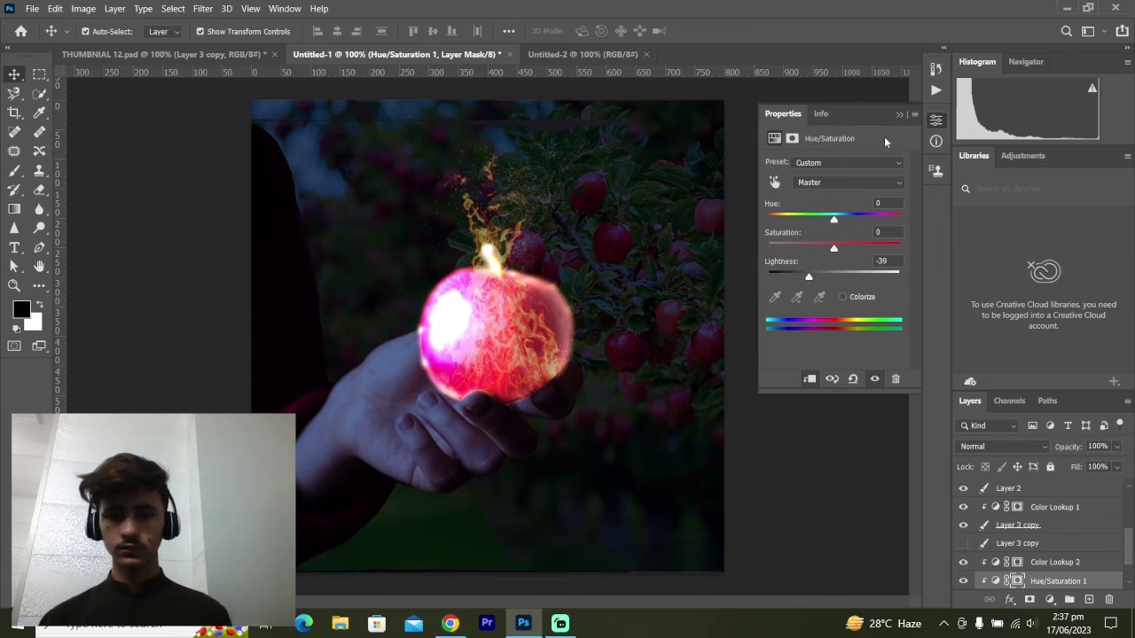
{"action": "left_click", "coordinate": [898, 114]}
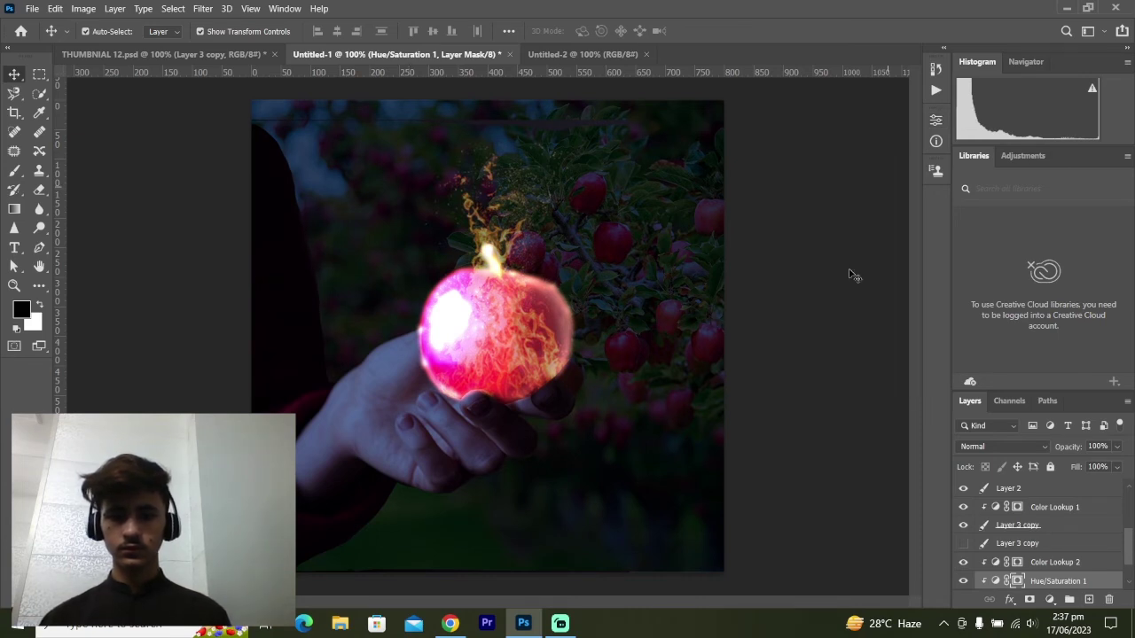
{"action": "left_click", "coordinate": [520, 353]}
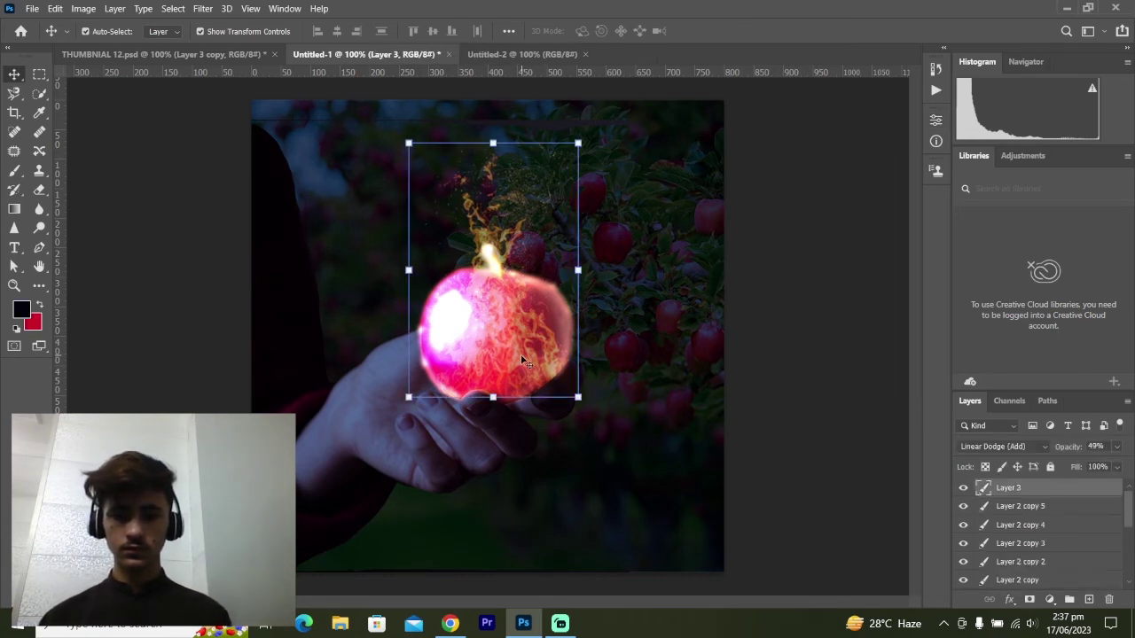
- Add a second Hue/Saturation adjustment above fire Layer 3: Lightness -40, Saturation +17
{"action": "left_click", "coordinate": [1049, 598]}
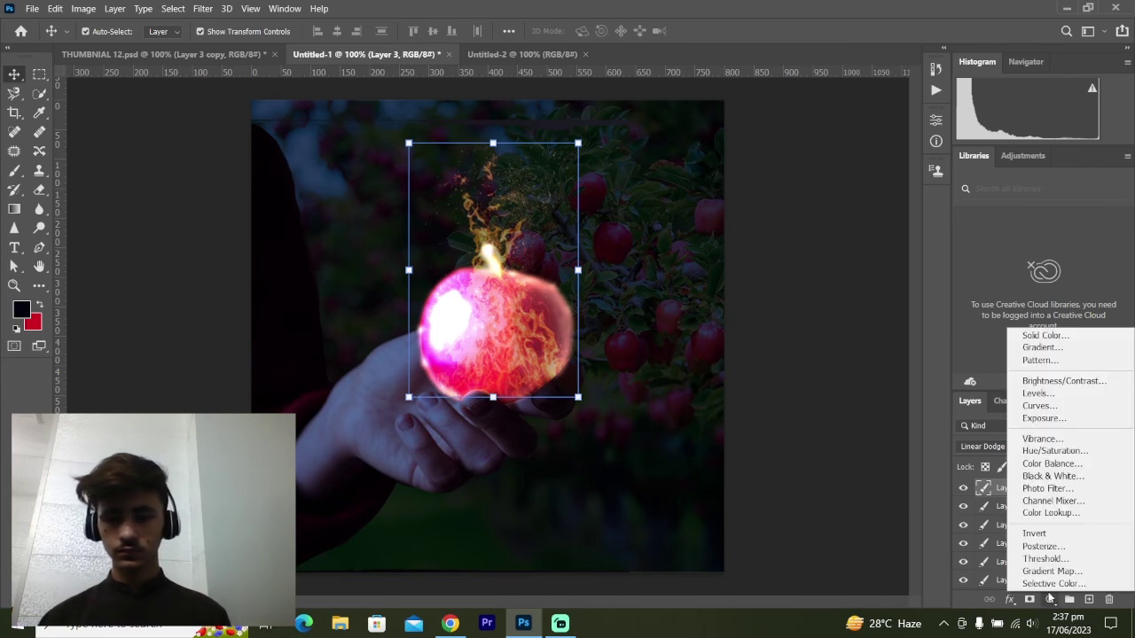
{"action": "left_click", "coordinate": [1054, 450]}
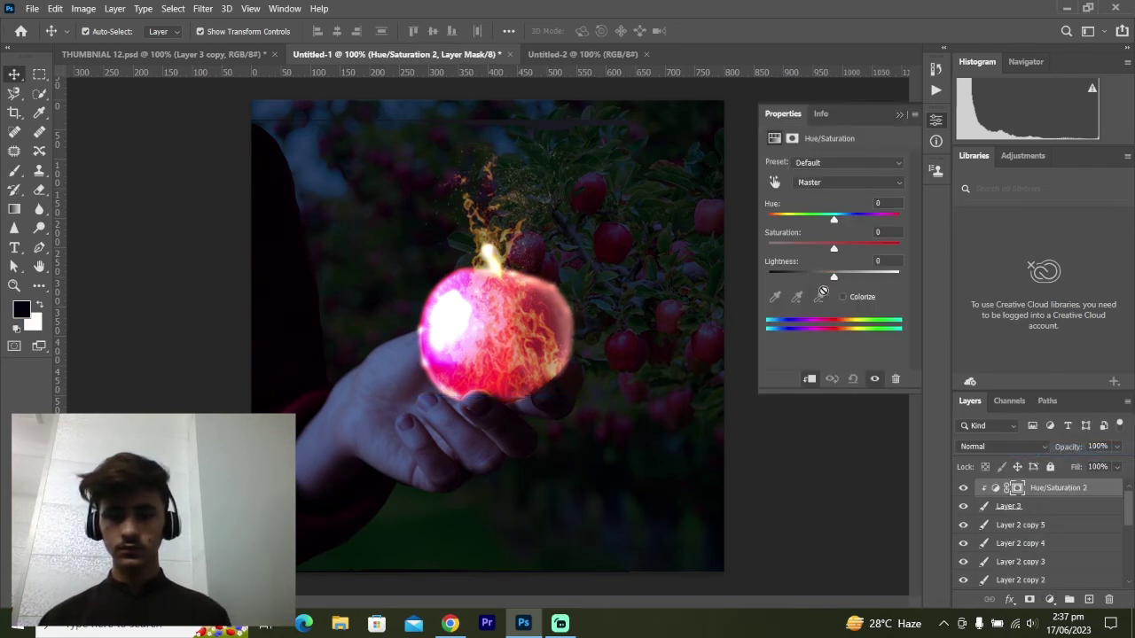
{"action": "left_click_drag", "start_coordinate": [833, 278], "coordinate": [801, 271]}
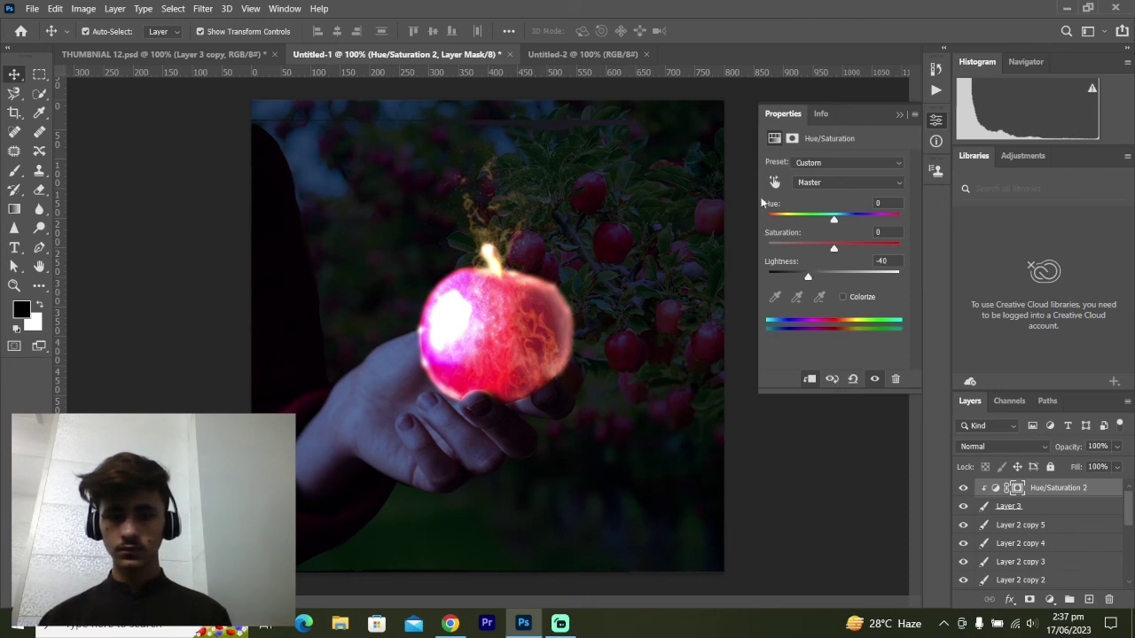
{"action": "left_click_drag", "start_coordinate": [834, 249], "coordinate": [921, 249]}
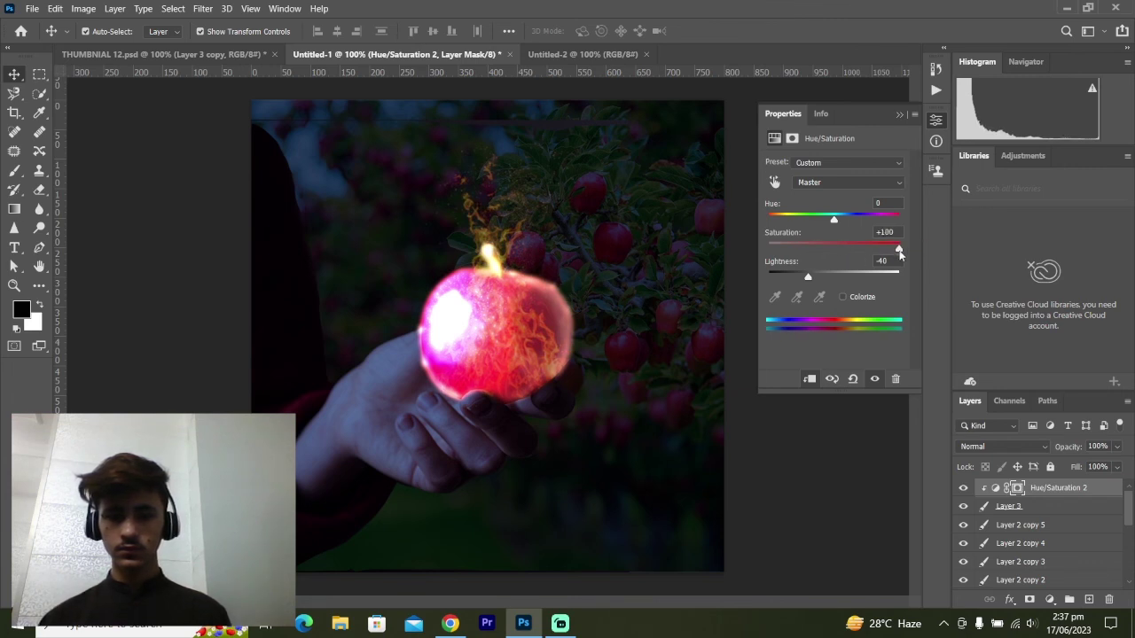
{"action": "left_click_drag", "start_coordinate": [915, 244], "coordinate": [786, 262]}
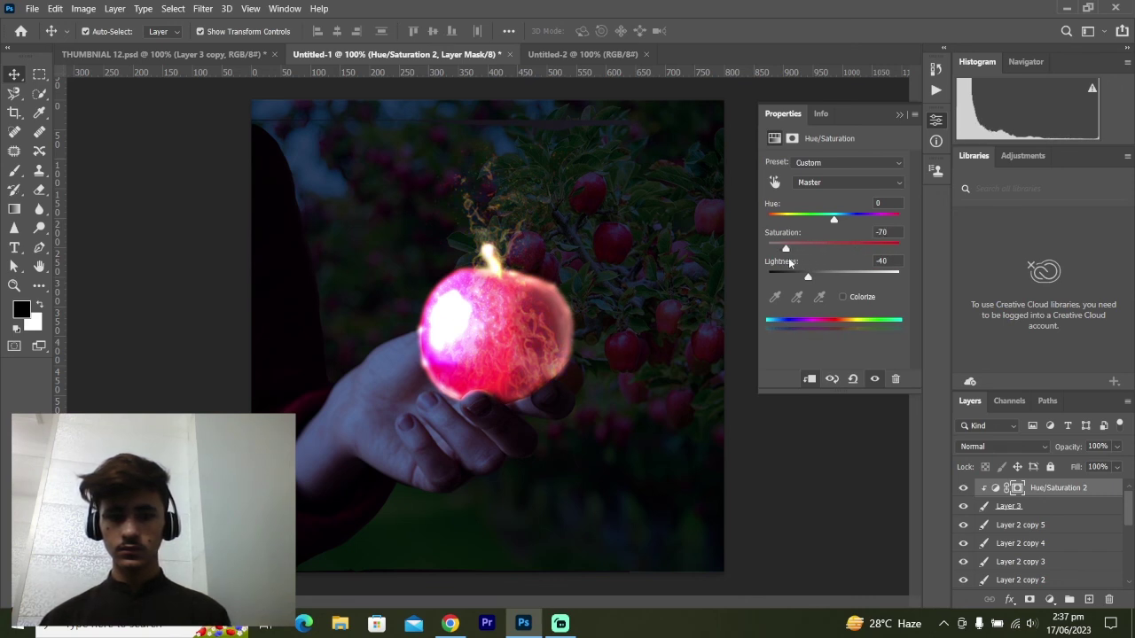
{"action": "left_click_drag", "start_coordinate": [784, 263], "coordinate": [832, 269]}
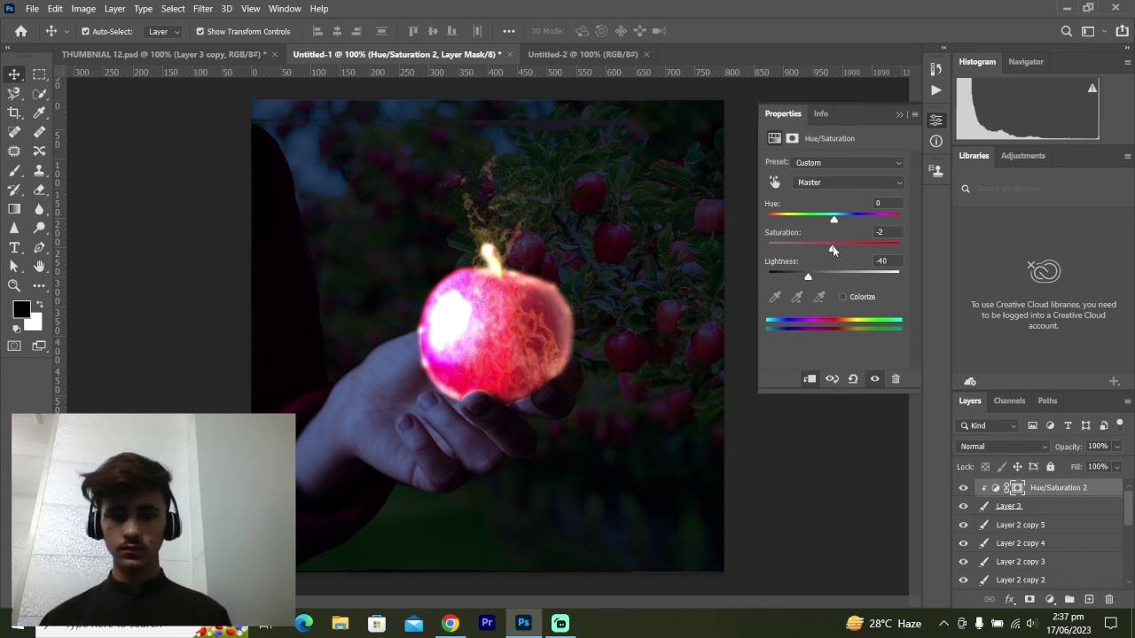
{"action": "left_click_drag", "start_coordinate": [832, 251], "coordinate": [845, 253]}
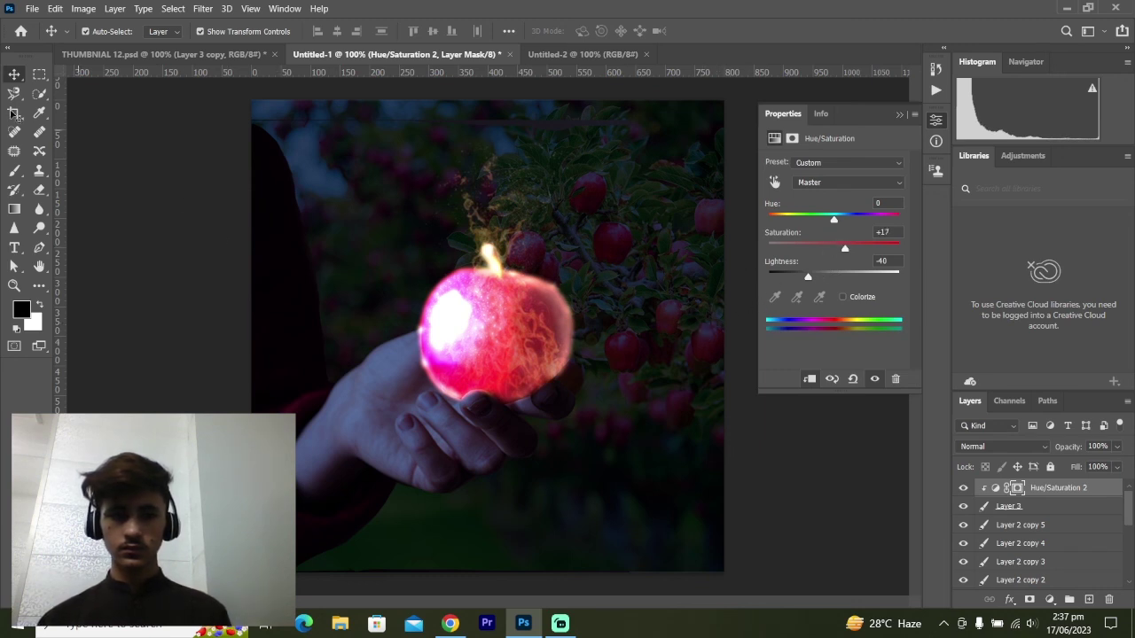
{"action": "left_click", "coordinate": [138, 148]}
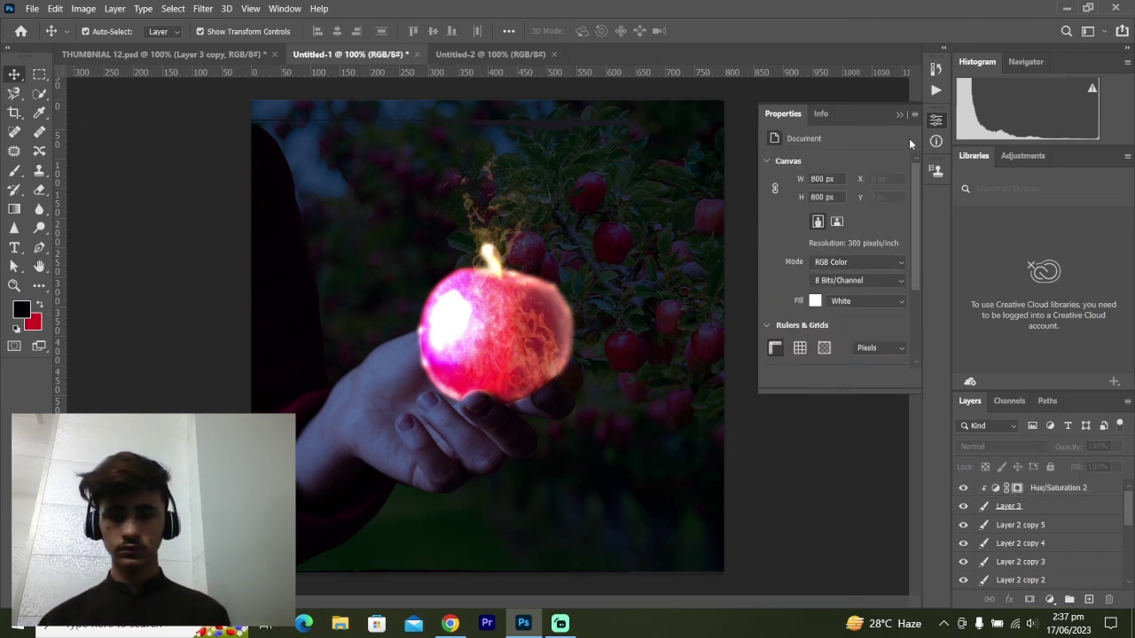